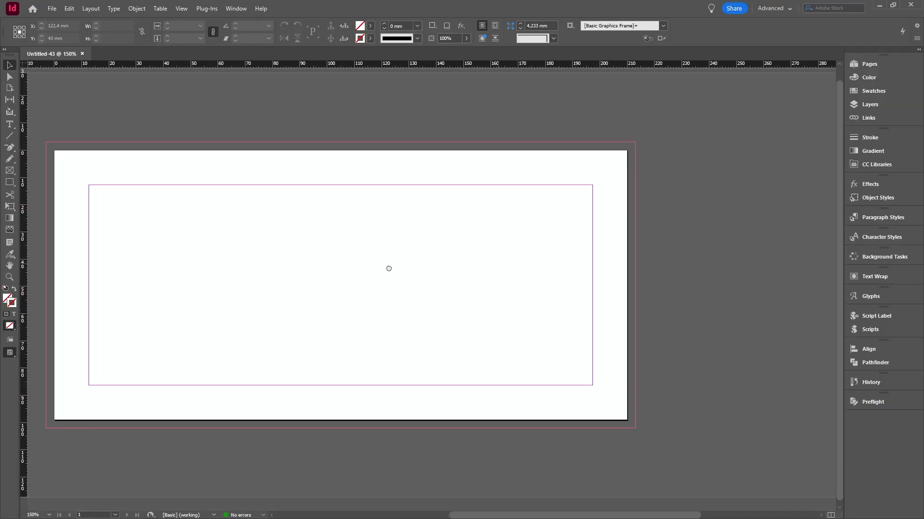
# Load Gift_Certificate_210x99mm.pdf for placing, with import options set to bring in all pages cropped to Media
pyautogui.click(868, 64)
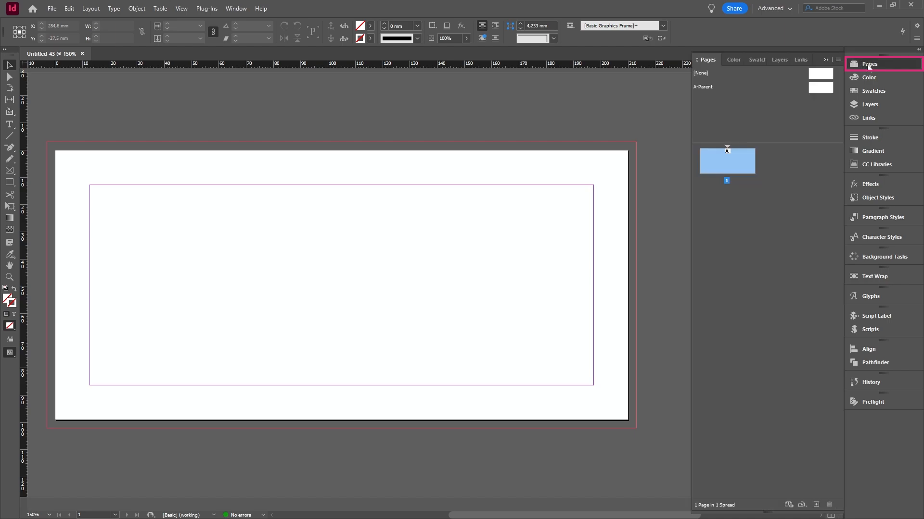
pyautogui.click(50, 10)
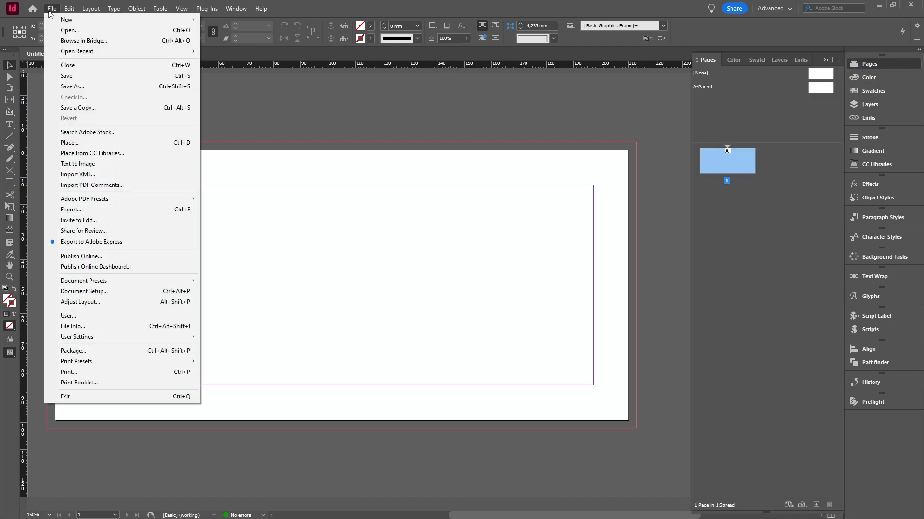
pyautogui.click(70, 143)
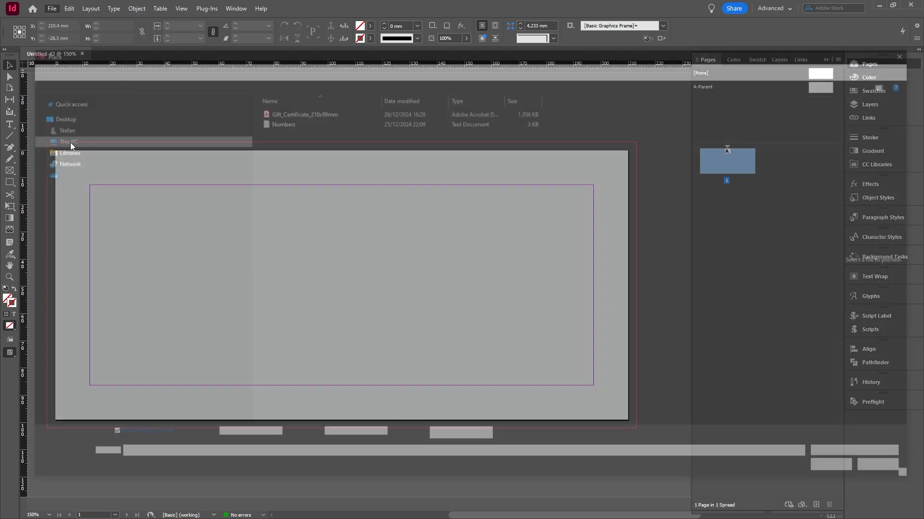
pyautogui.click(277, 112)
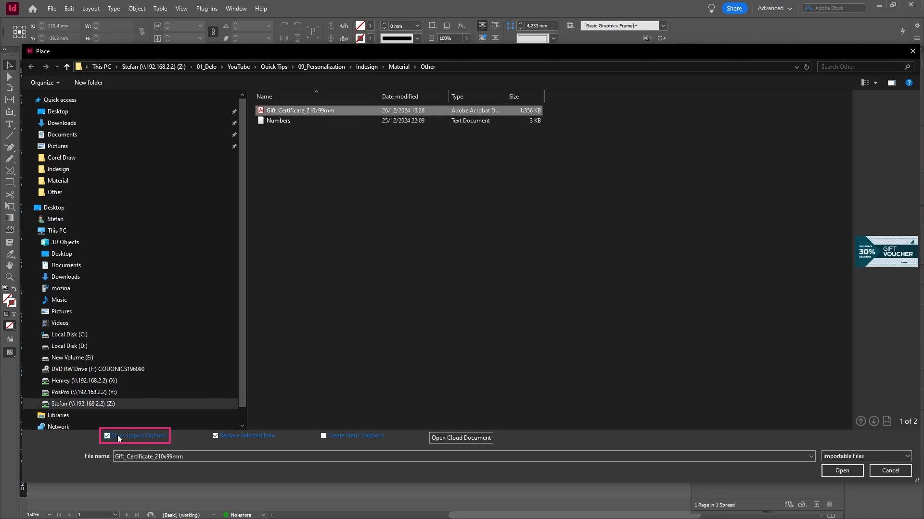
pyautogui.click(850, 473)
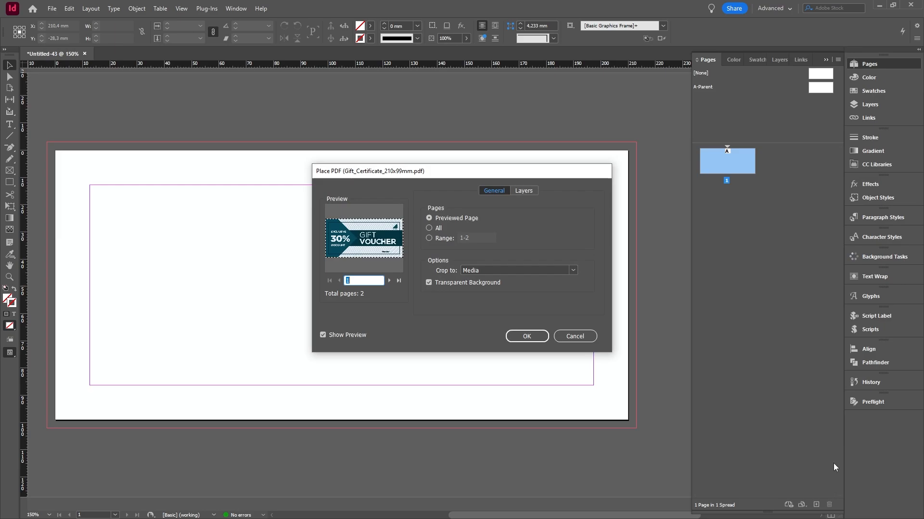
pyautogui.click(429, 228)
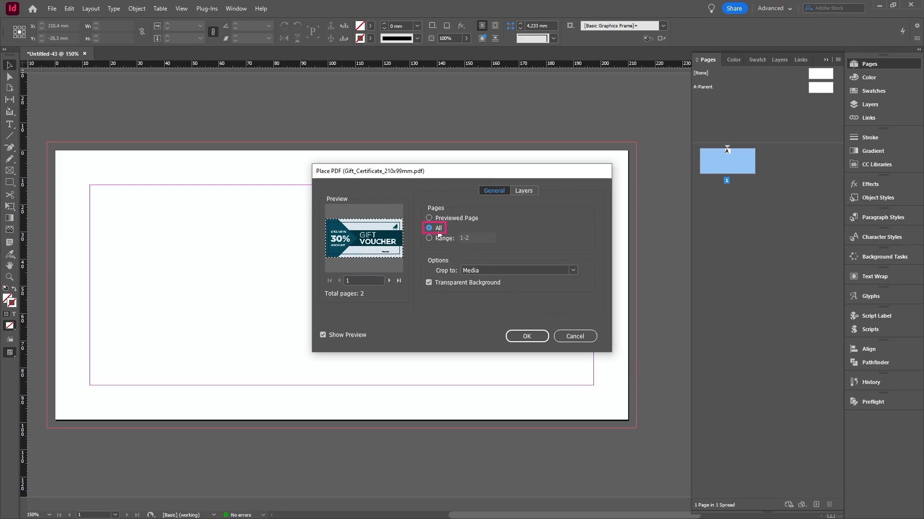
pyautogui.click(527, 337)
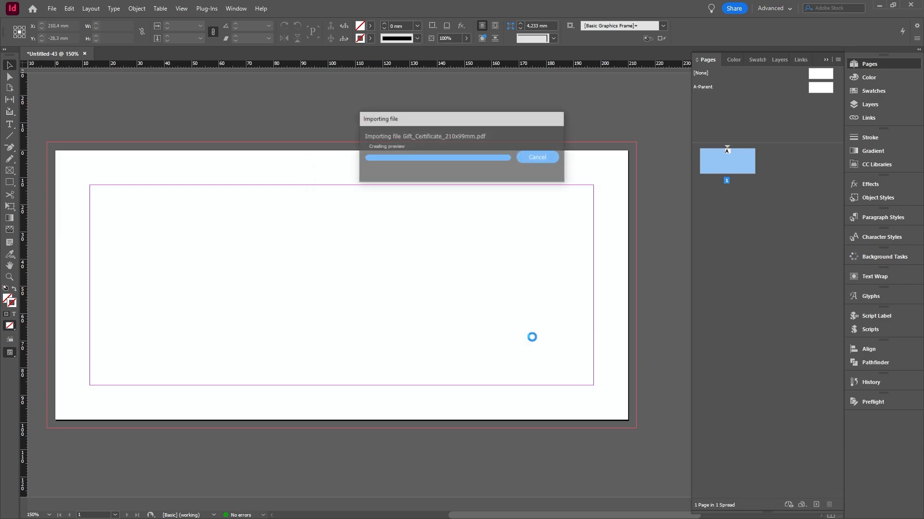
# Place the voucher front on A-Parent from the bleed corner, and place the back design likewise on a new B-Parent
pyautogui.doubleClick(827, 92)
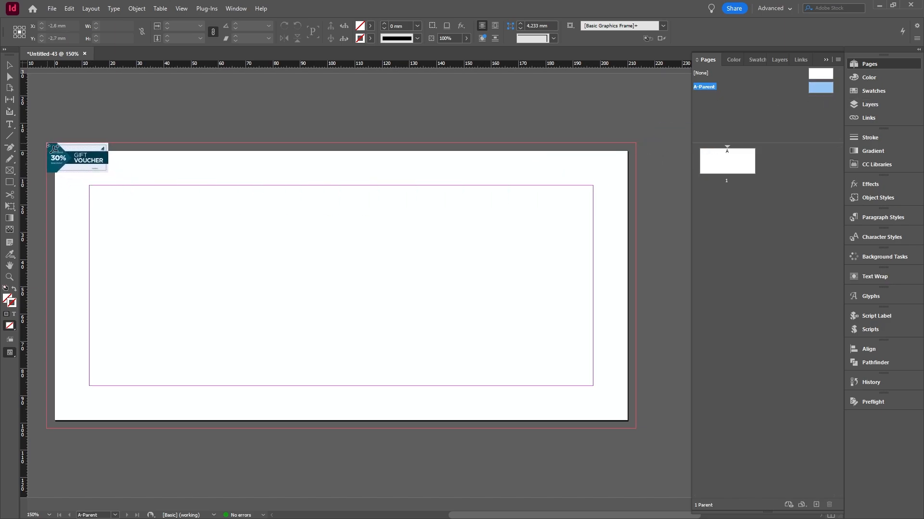
pyautogui.click(54, 147)
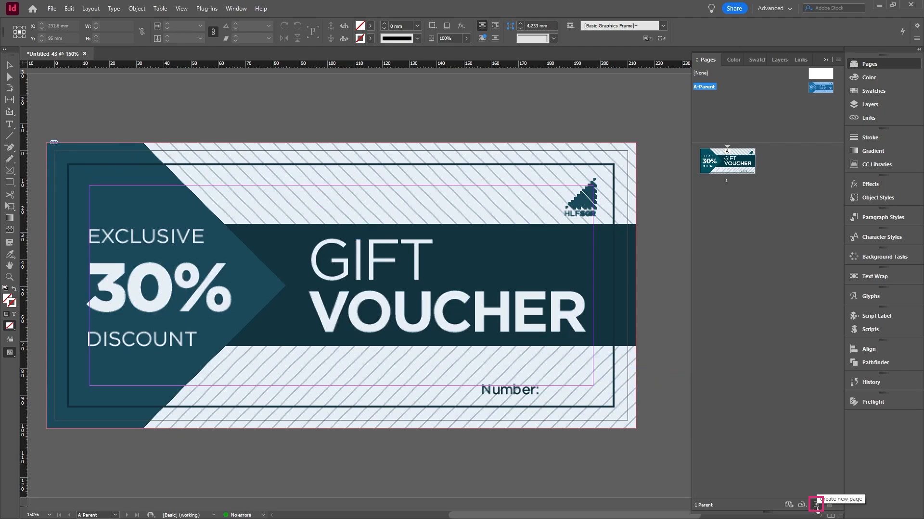
pyautogui.click(816, 505)
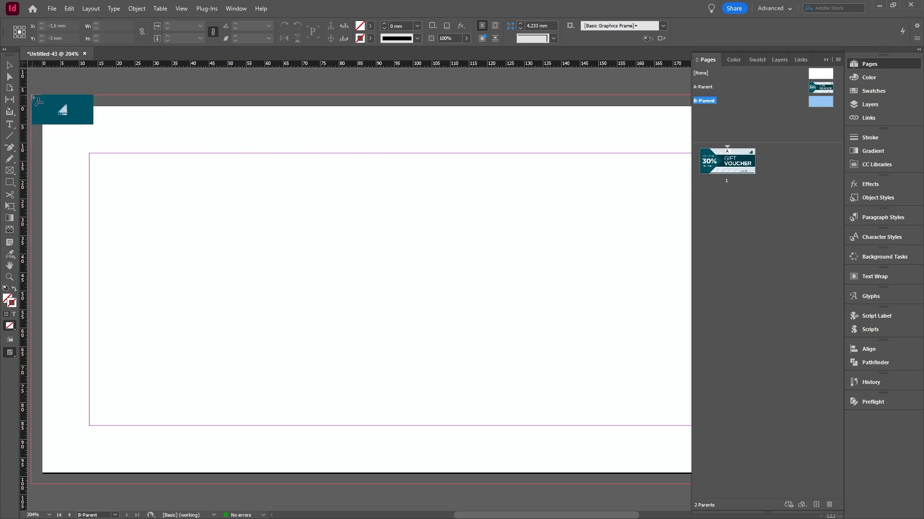
pyautogui.click(32, 98)
pyautogui.scroll(-1, 363, 308)
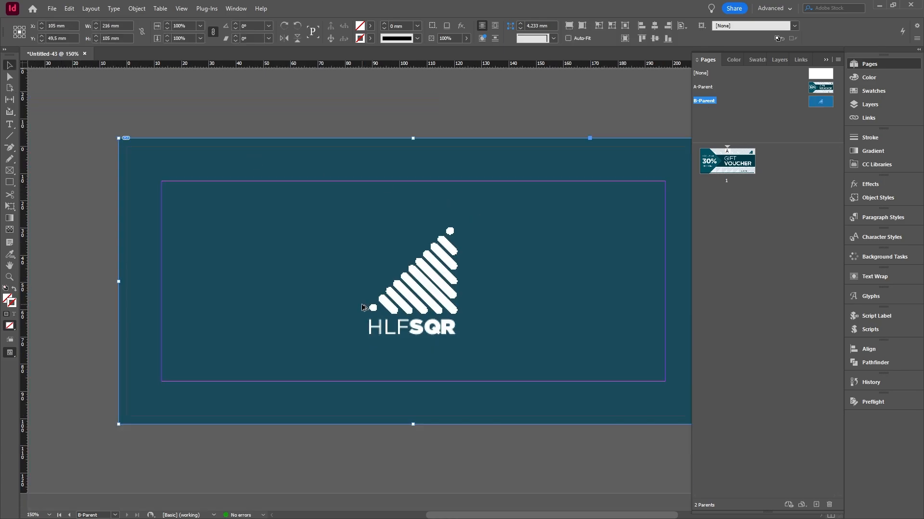
pyautogui.scroll(-1, 363, 308)
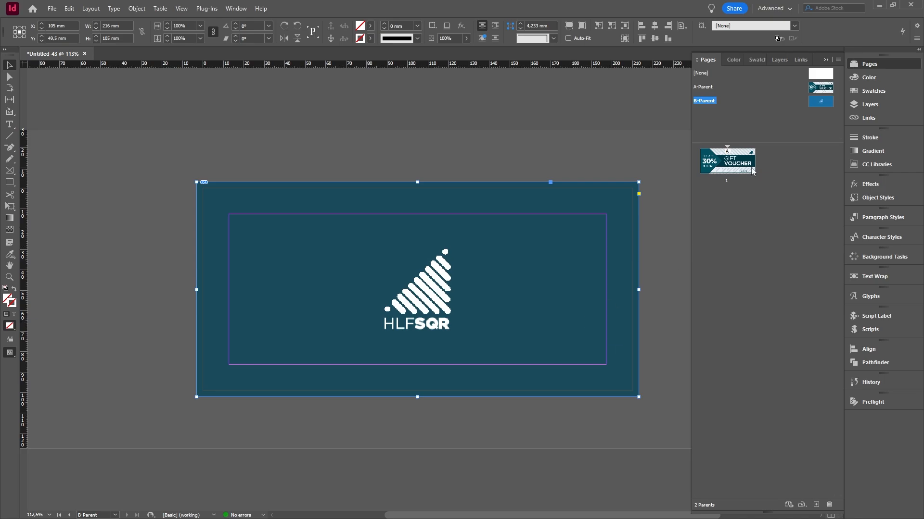
# Add a second document page after page 1 and apply B-Parent to page 2
pyautogui.doubleClick(741, 169)
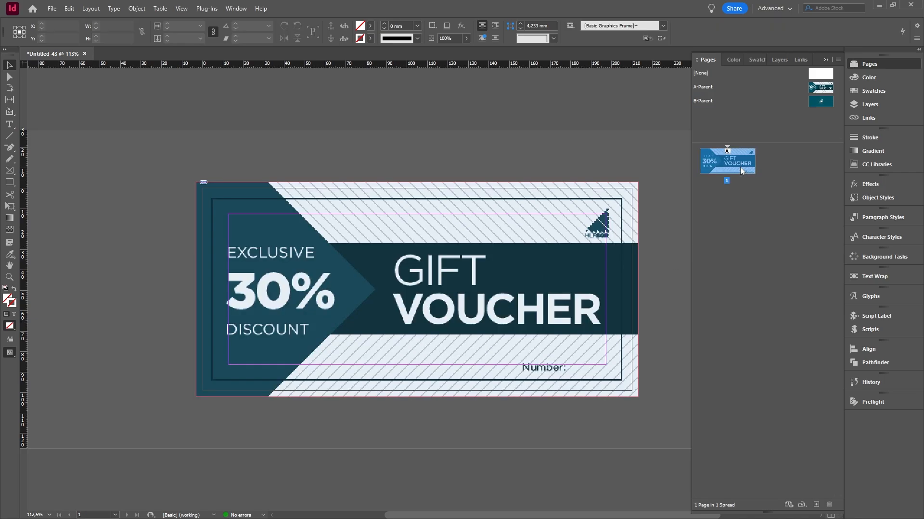
pyautogui.click(817, 505)
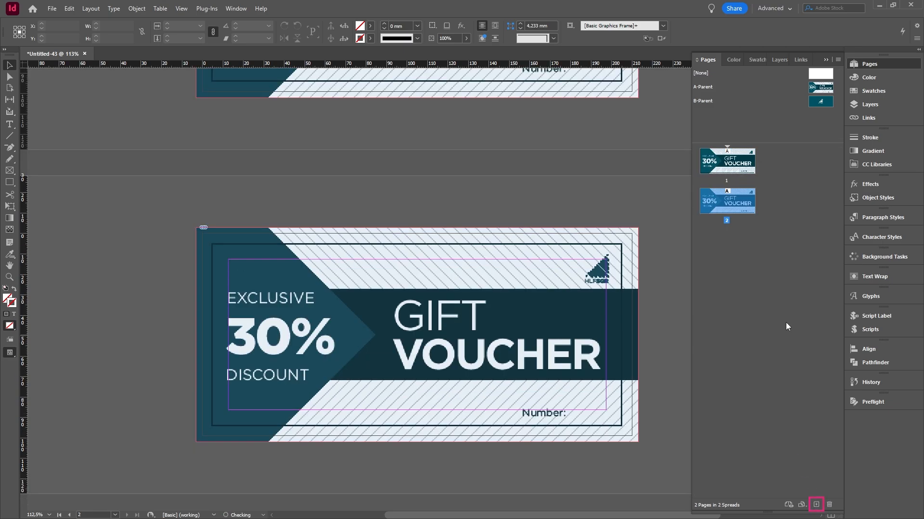
pyautogui.rightClick(730, 204)
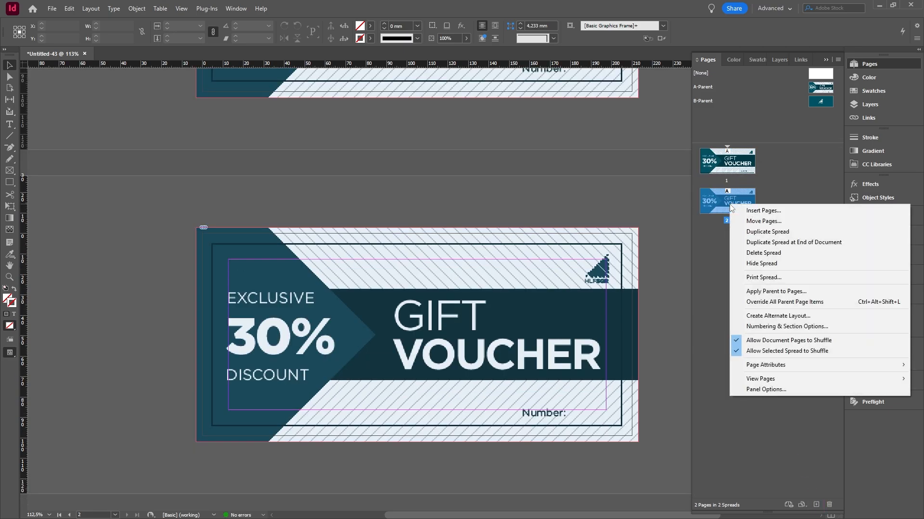
pyautogui.click(766, 291)
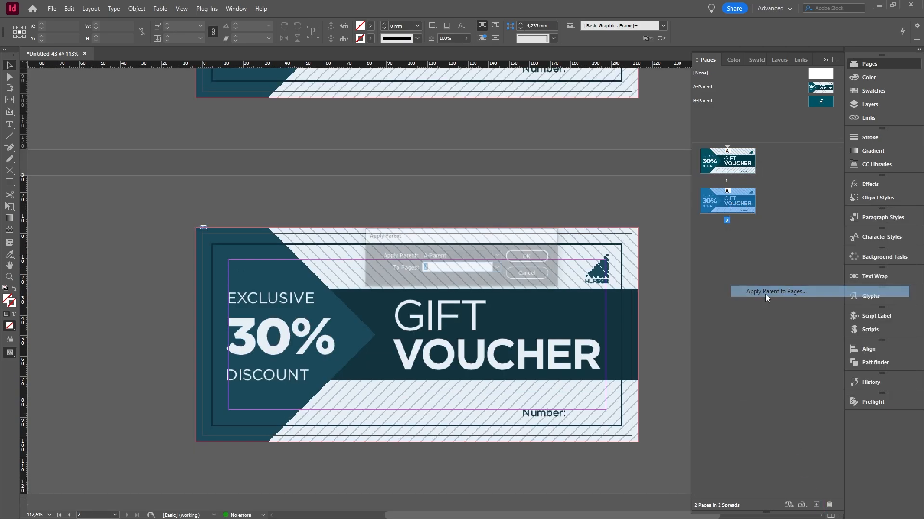
pyautogui.click(483, 256)
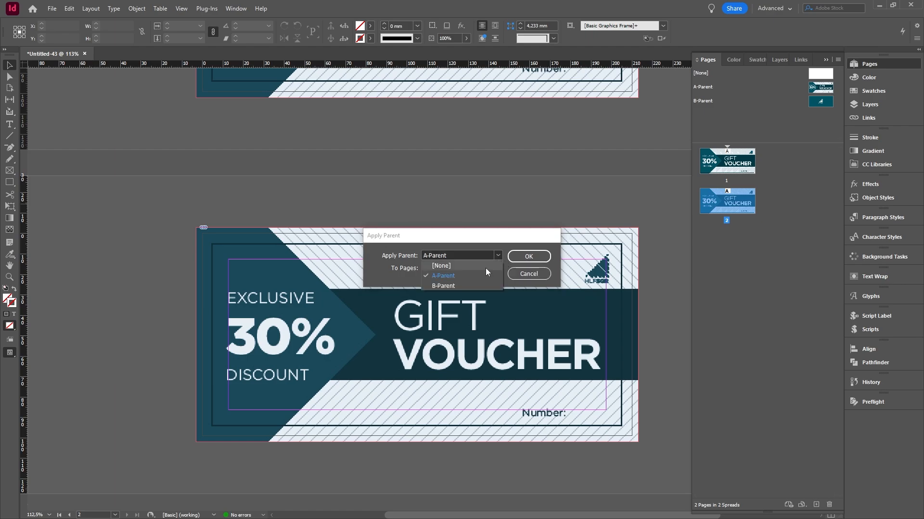
pyautogui.click(437, 285)
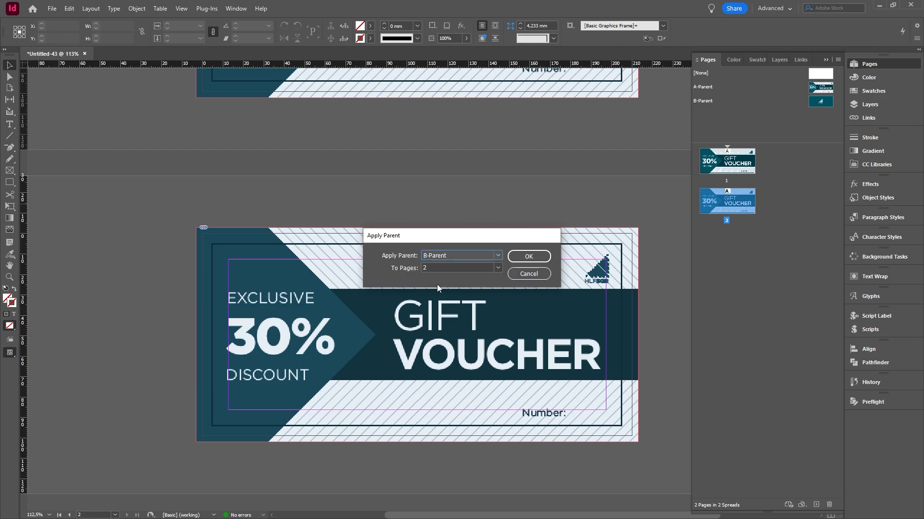
pyautogui.click(530, 256)
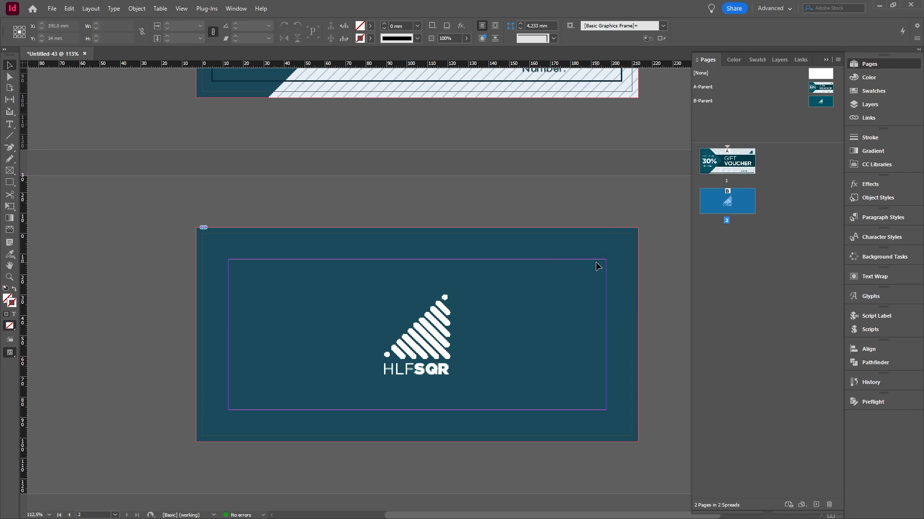
# Make page 1 active and set the display performance to High Quality Display
pyautogui.scroll(4, 596, 264)
pyautogui.scroll(-1, 595, 265)
pyautogui.scroll(-1, 482, 291)
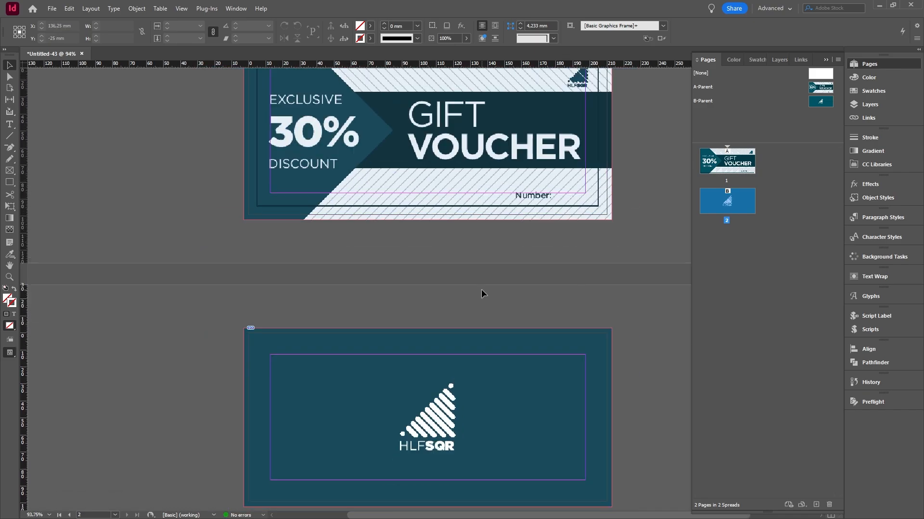
pyautogui.moveTo(590, 257); pyautogui.dragTo(566, 274)
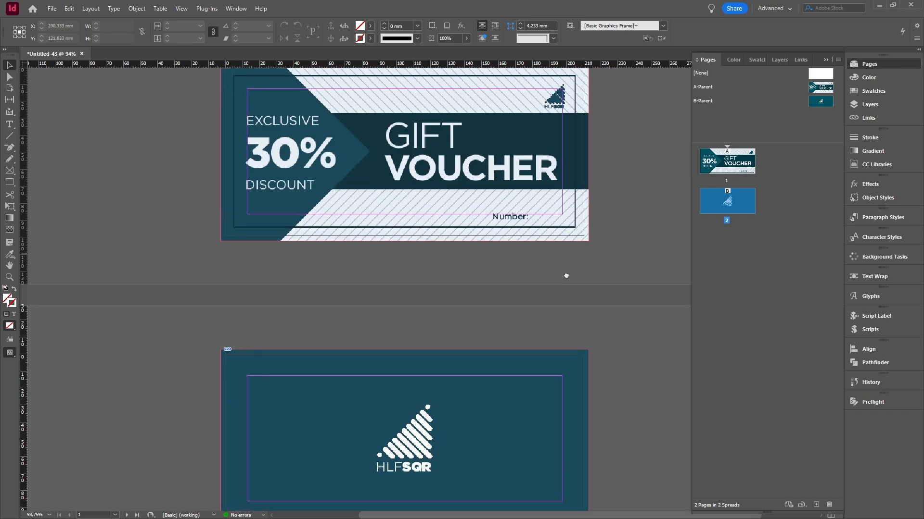
pyautogui.doubleClick(733, 167)
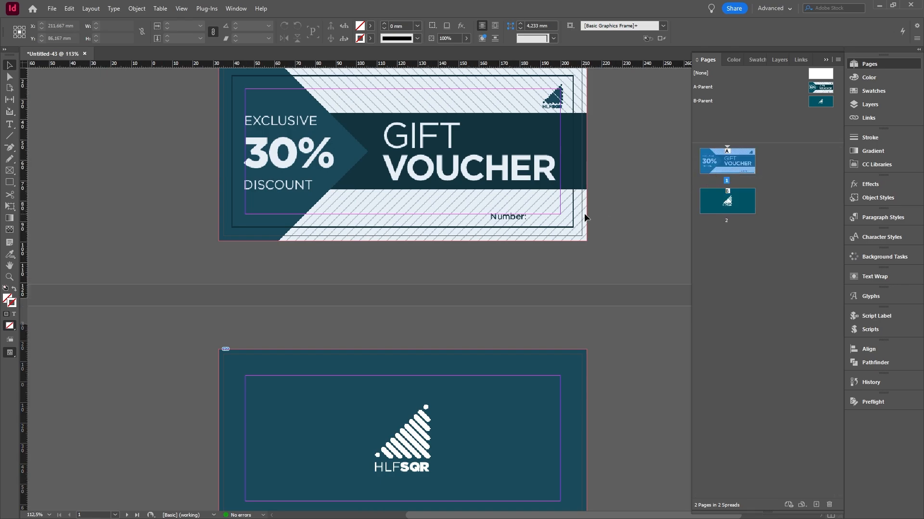
pyautogui.scroll(8, 584, 212)
pyautogui.scroll(2, 545, 200)
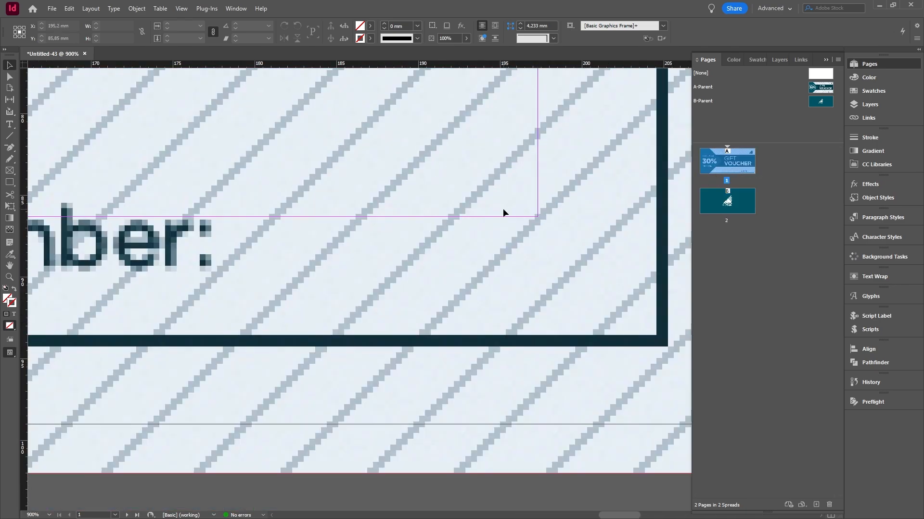
pyautogui.scroll(-1, 498, 212)
pyautogui.moveTo(385, 210); pyautogui.dragTo(429, 242)
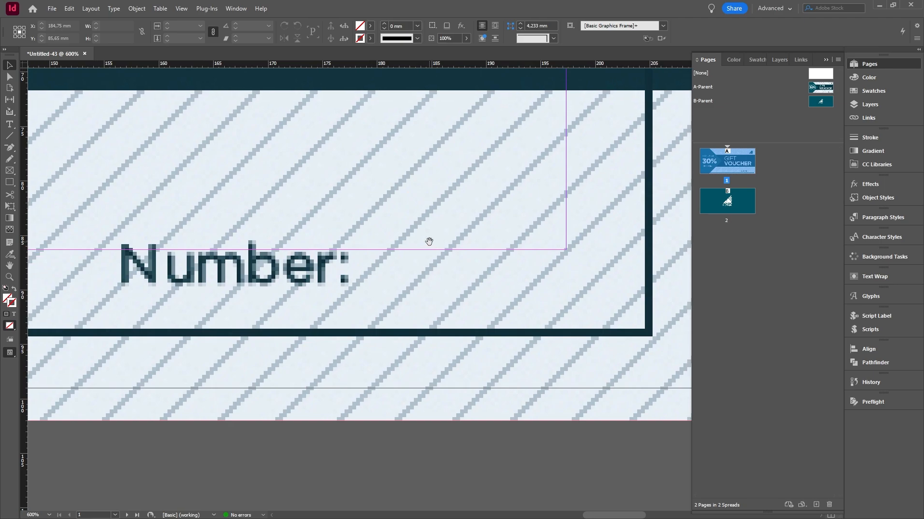
pyautogui.click(182, 9)
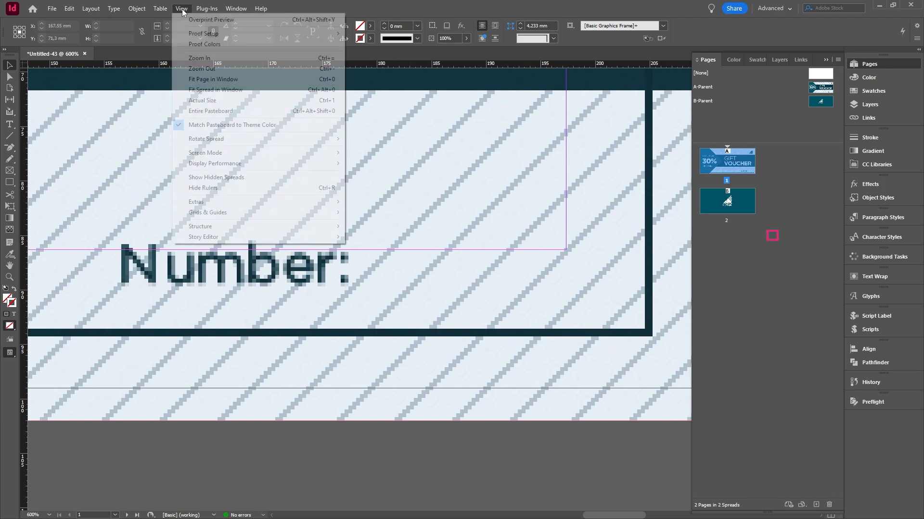
pyautogui.moveTo(249, 164)
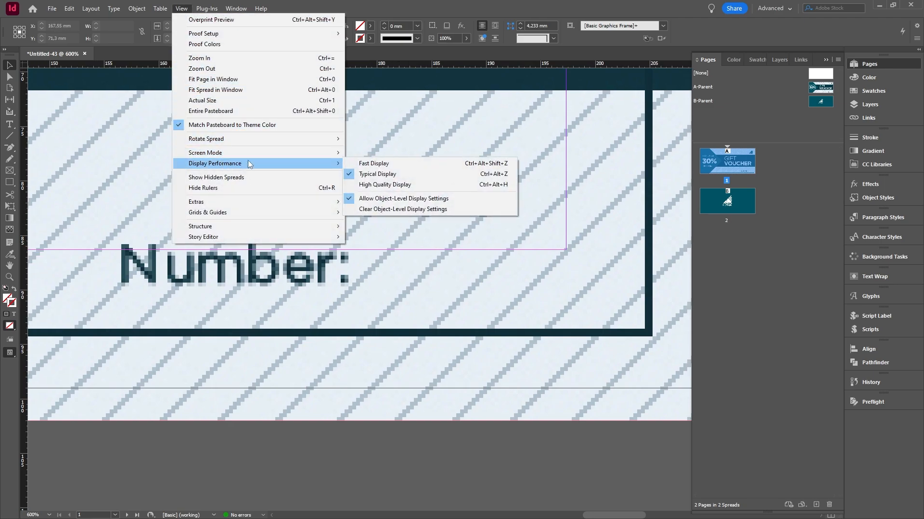
pyautogui.click(383, 185)
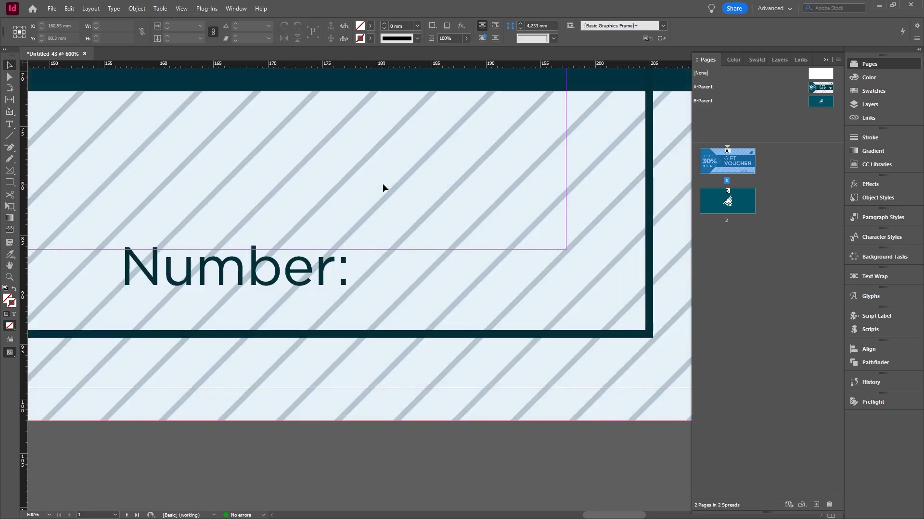
# Create a text frame beside the "Number:" label on page 1 and enter 0001
pyautogui.click(10, 124)
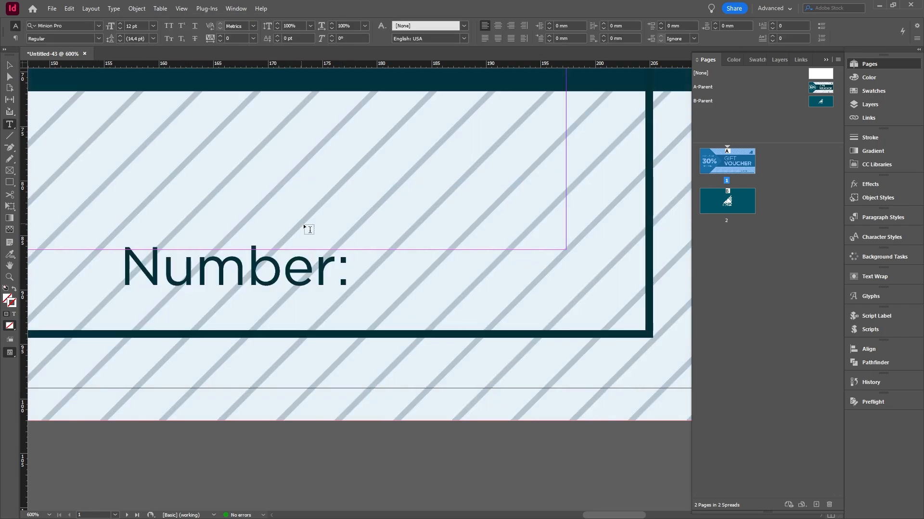
pyautogui.moveTo(359, 232); pyautogui.dragTo(624, 309)
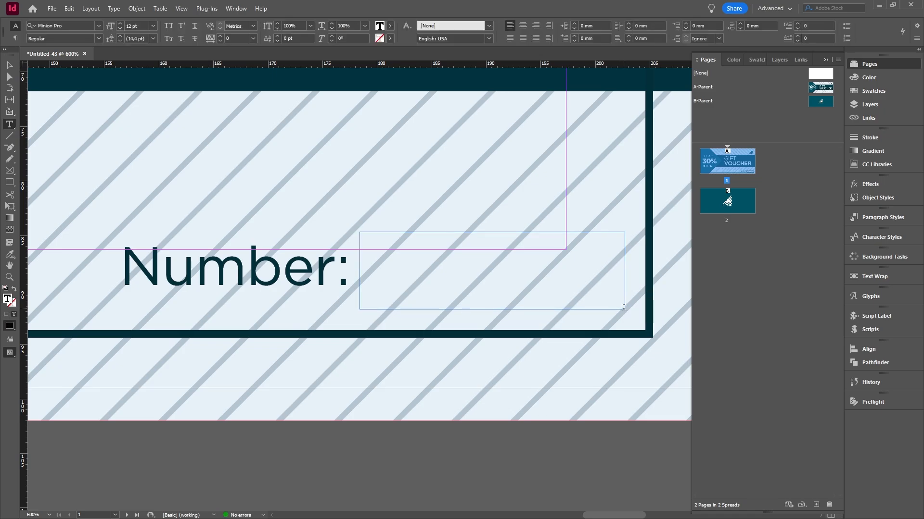
pyautogui.write('0001')
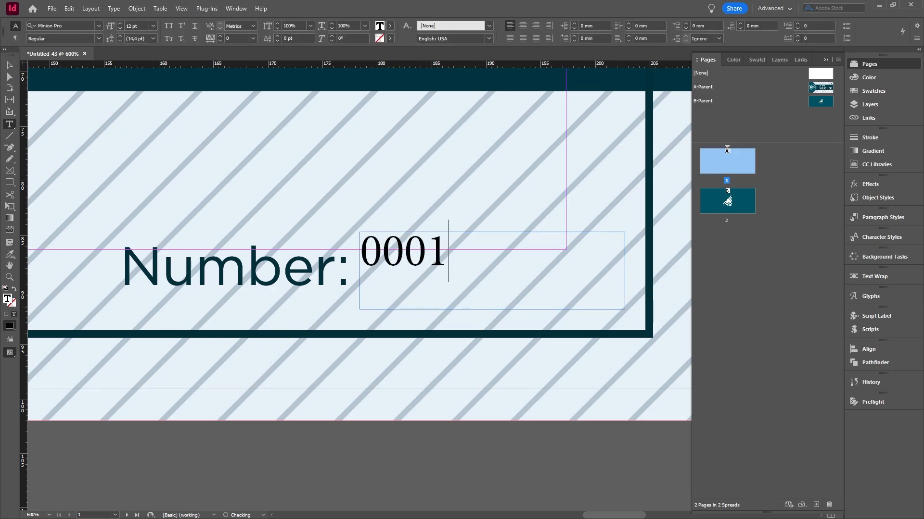
# Set the font of the 0001 text to Gotham Bold
pyautogui.doubleClick(394, 273)
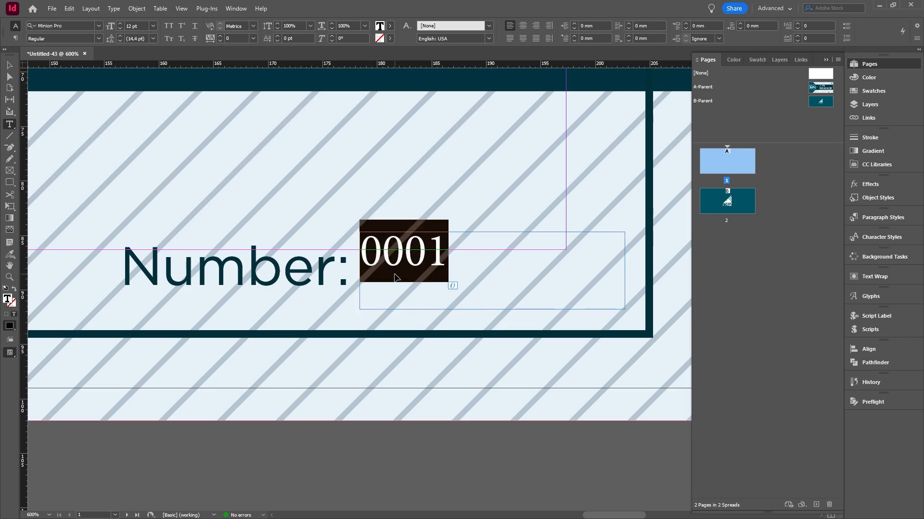
pyautogui.click(72, 26)
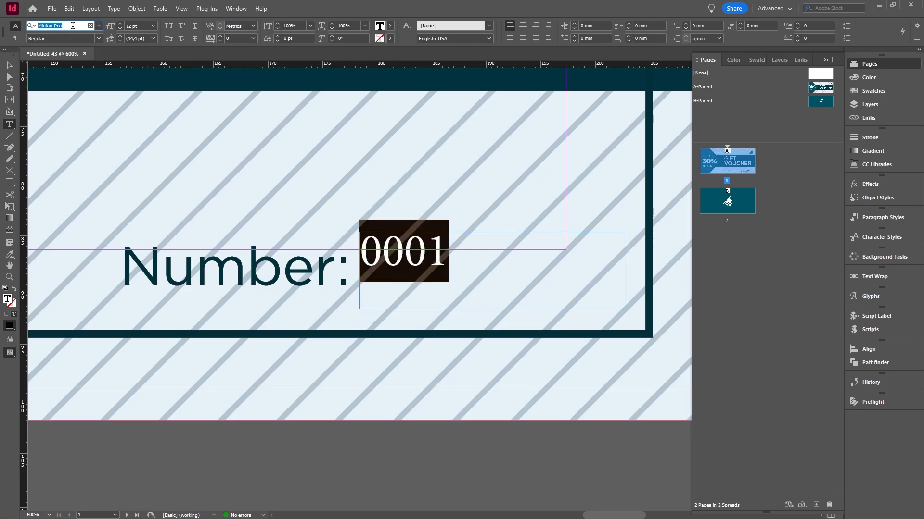
pyautogui.write('got')
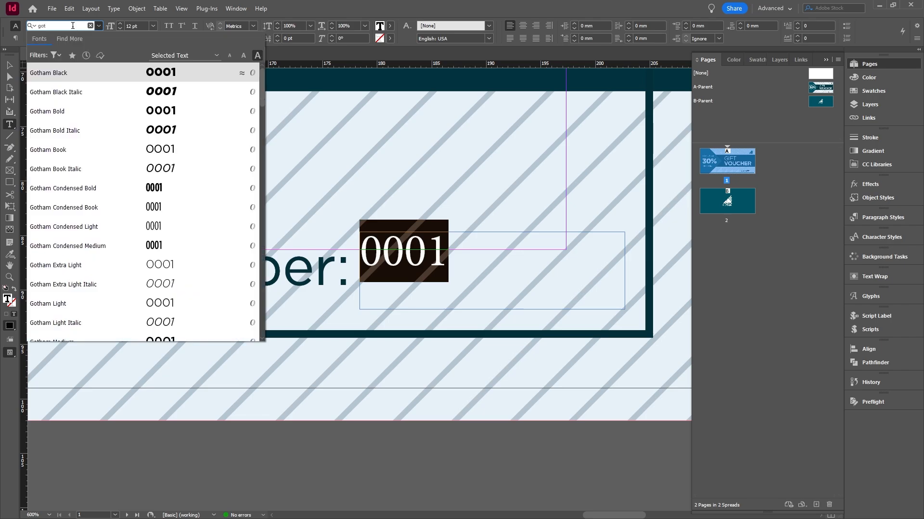
pyautogui.click(154, 116)
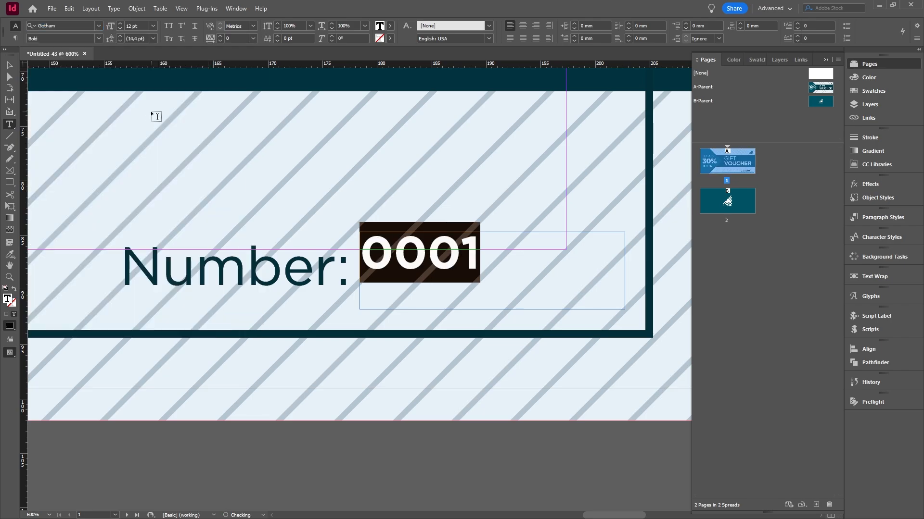
# Add a new swatch based on Black for the selected 0001 text and name it Green
pyautogui.click(866, 91)
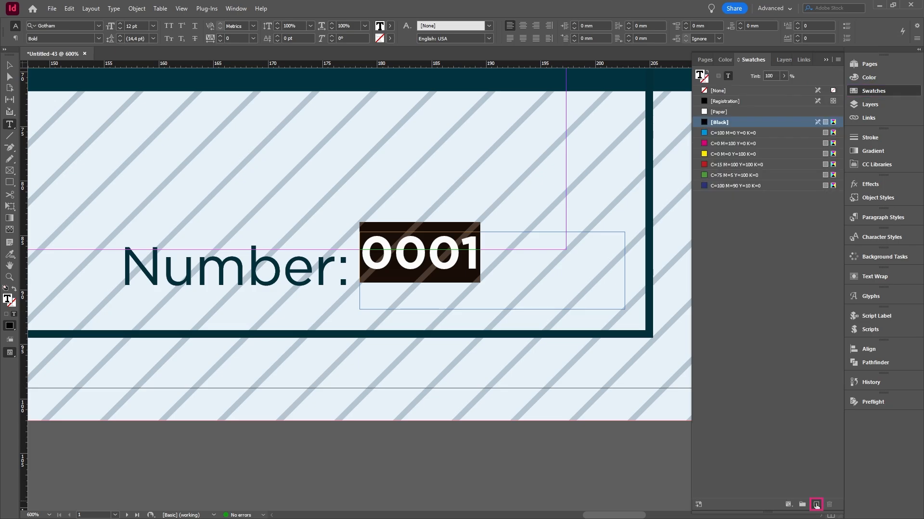
pyautogui.click(816, 505)
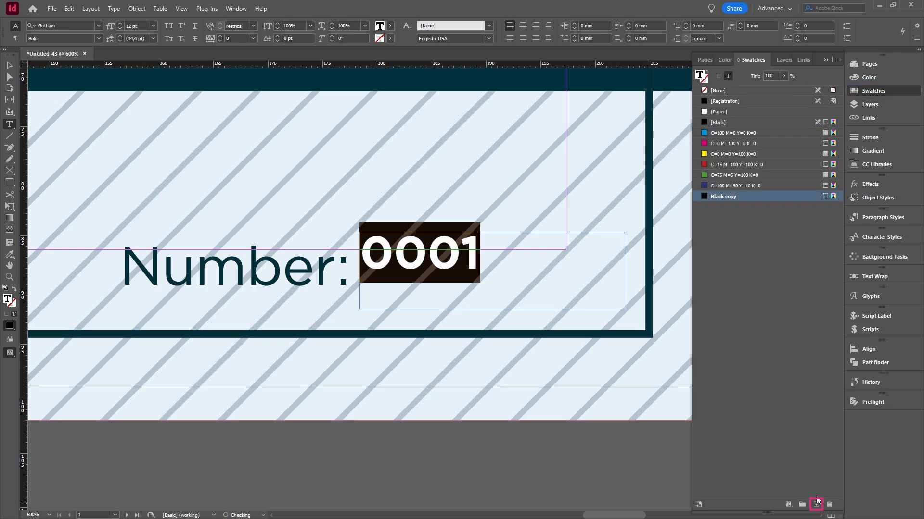
pyautogui.doubleClick(727, 197)
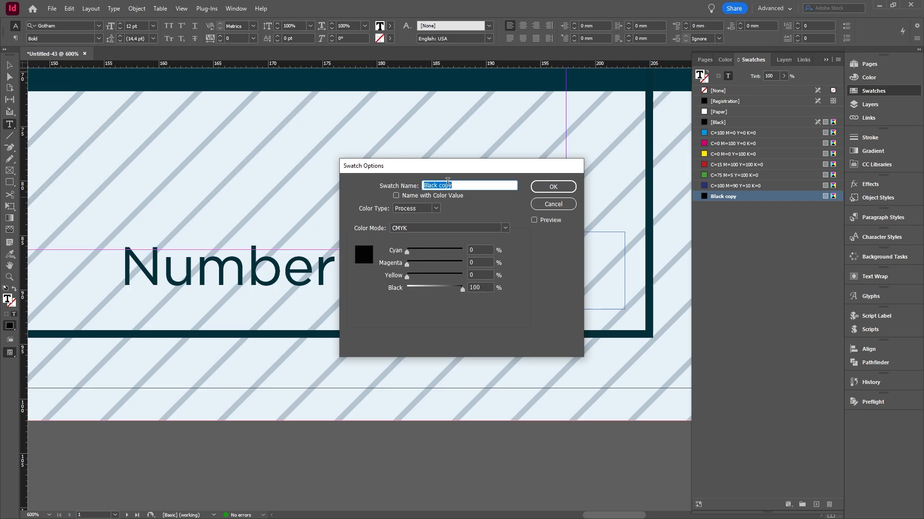
pyautogui.write('Green')
pyautogui.press('Tab')
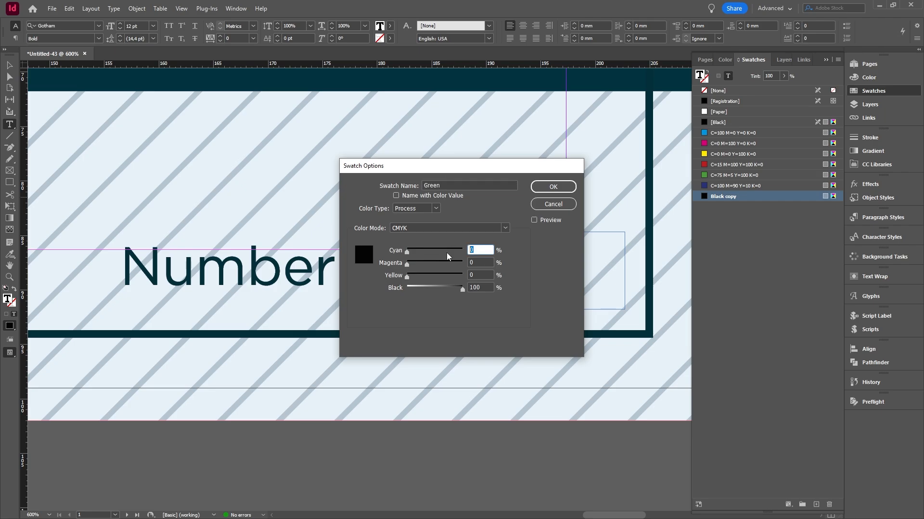
# Define the Green swatch's colour as 90% cyan, 30% magenta, 30% yellow and 75% black
pyautogui.write('90')
pyautogui.press('Tab')
pyautogui.write('30')
pyautogui.press('Tab')
pyautogui.write('30')
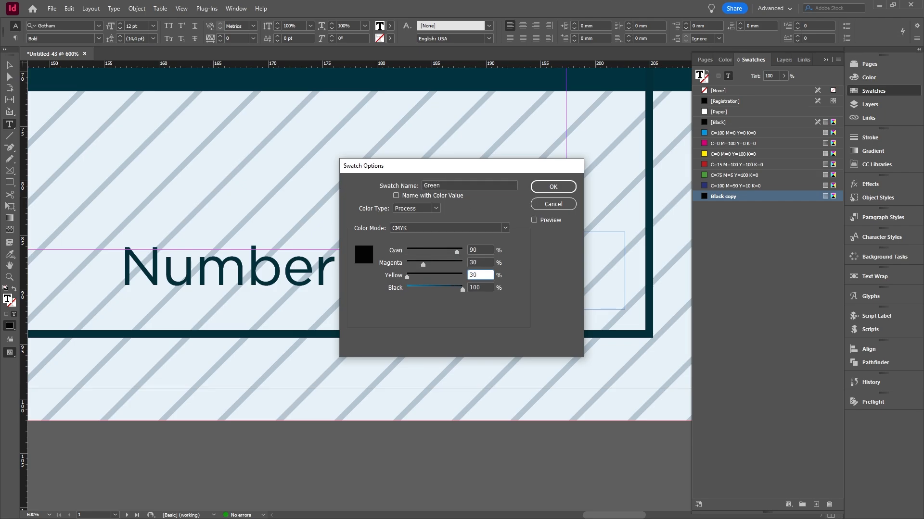
pyautogui.press('Tab')
pyautogui.write('7')
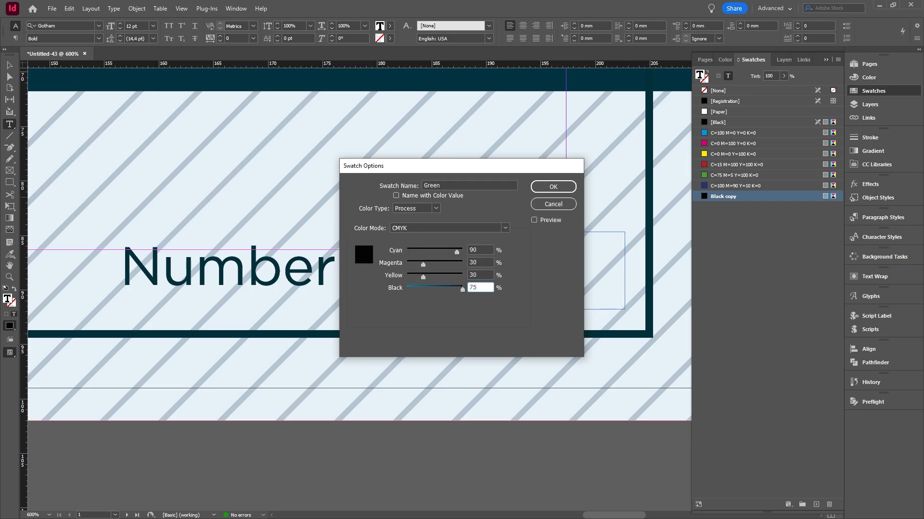
pyautogui.click(551, 188)
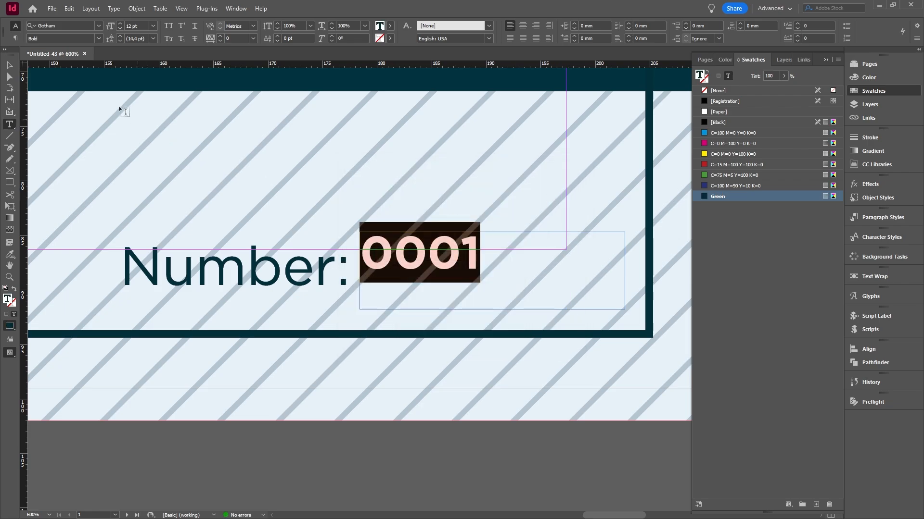
# Move the 0001 text frame so the number lines up with the baseline of the "Number:" label, and deselect it
pyautogui.press('Escape')
pyautogui.scroll(4, 378, 285)
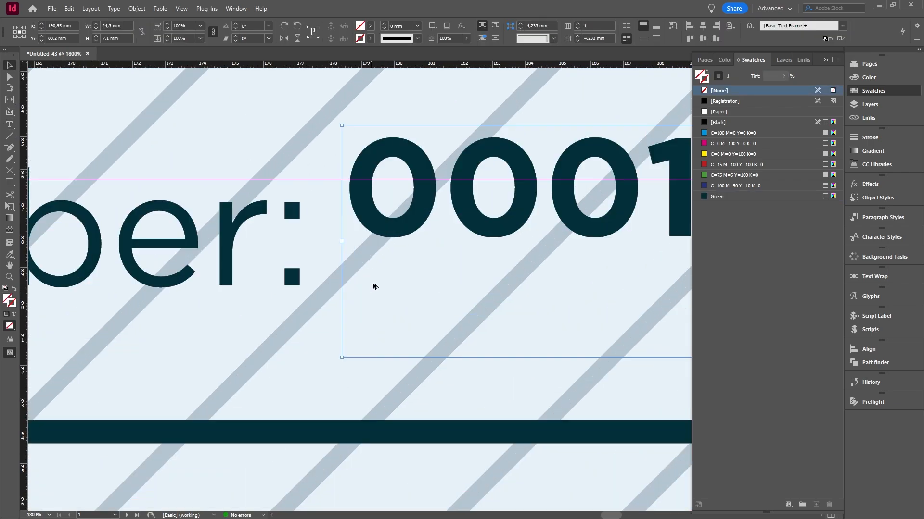
pyautogui.moveTo(596, 178); pyautogui.dragTo(180, 220)
pyautogui.moveTo(466, 248); pyautogui.dragTo(360, 275)
pyautogui.scroll(-4, 385, 297)
pyautogui.hotkey('ctrl', 'shift', 'a')
pyautogui.scroll(-2, 480, 313)
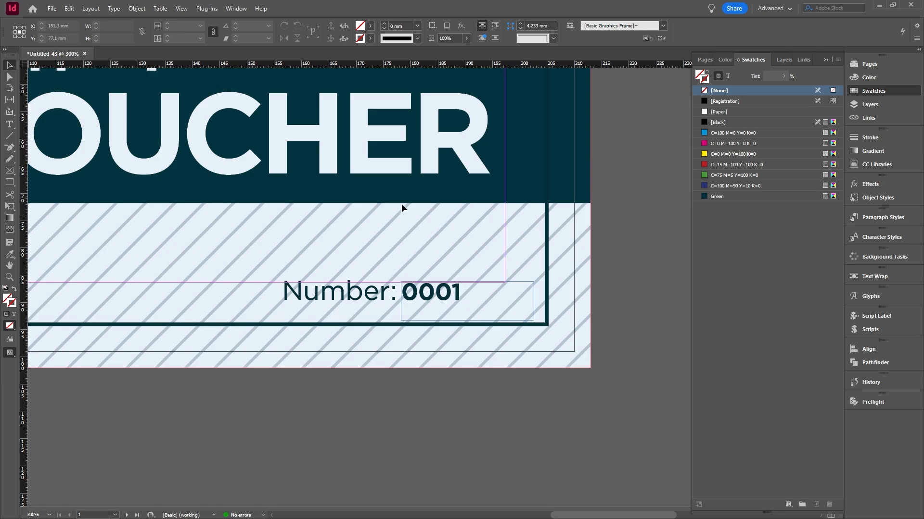
# Open Data Merge and load the Numbers text file from the Other folder as the data source
pyautogui.click(241, 10)
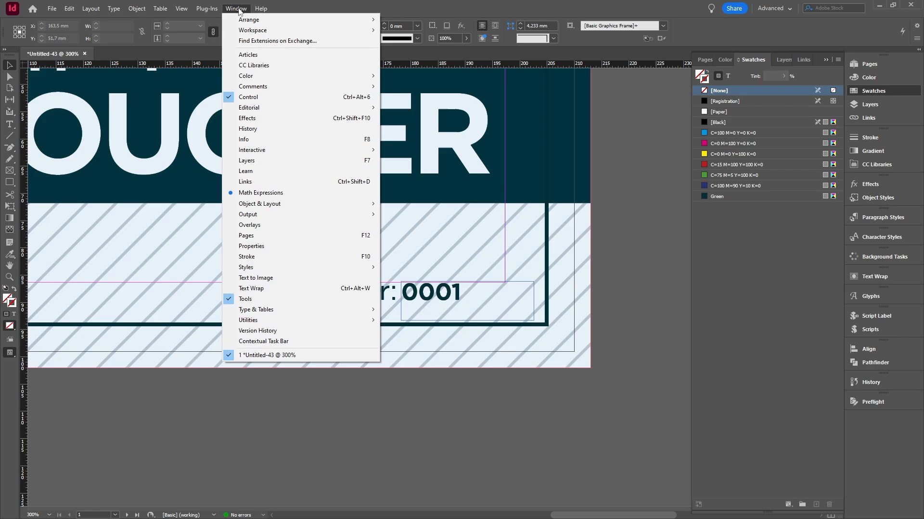
pyautogui.moveTo(282, 319)
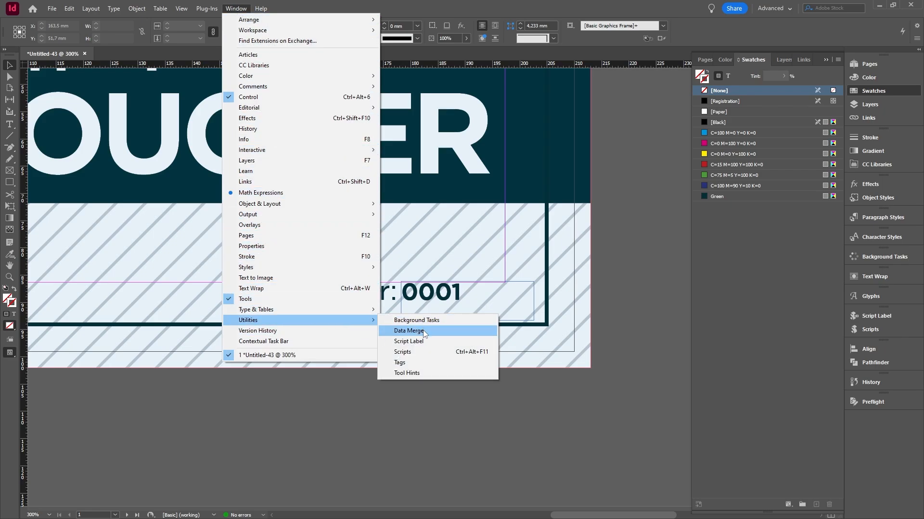
pyautogui.click(409, 331)
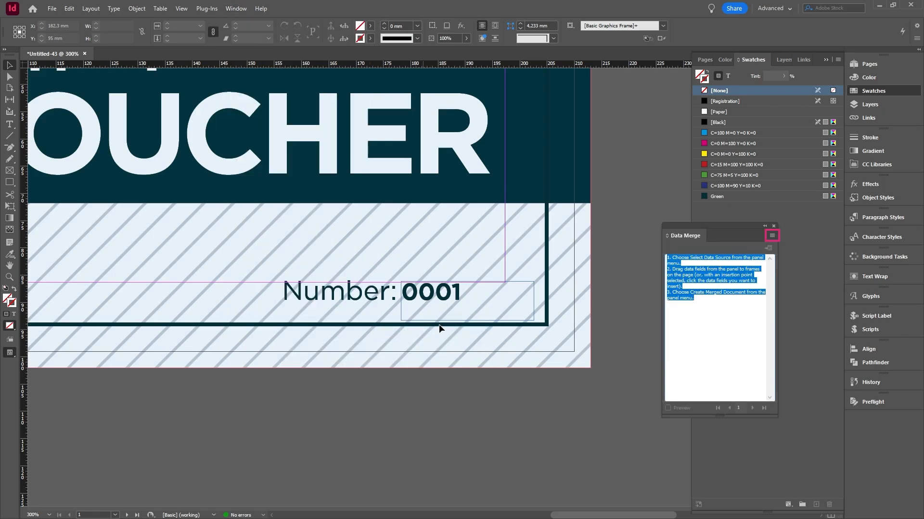
pyautogui.click(772, 235)
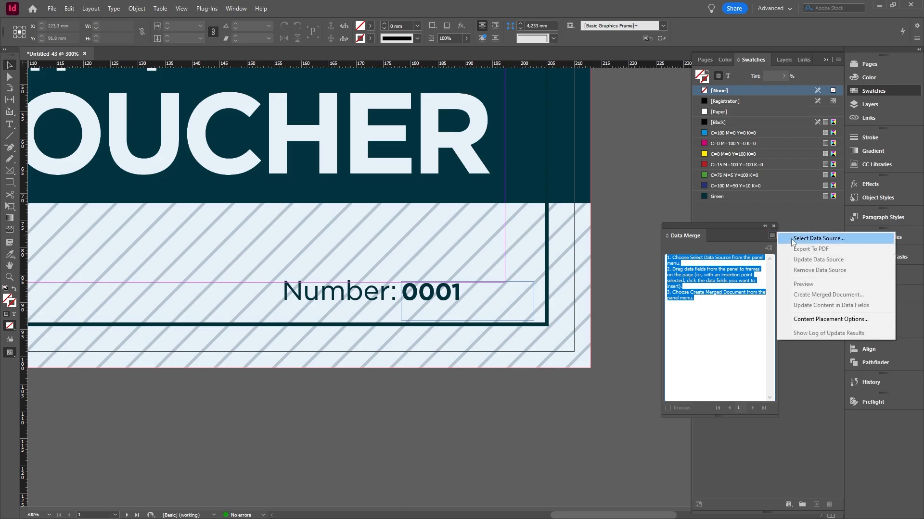
pyautogui.click(818, 238)
pyautogui.click(278, 111)
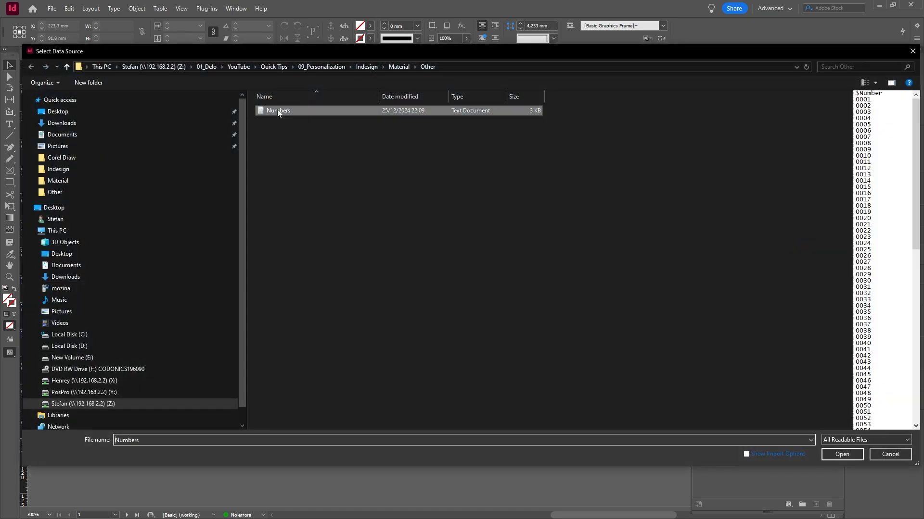
pyautogui.click(838, 456)
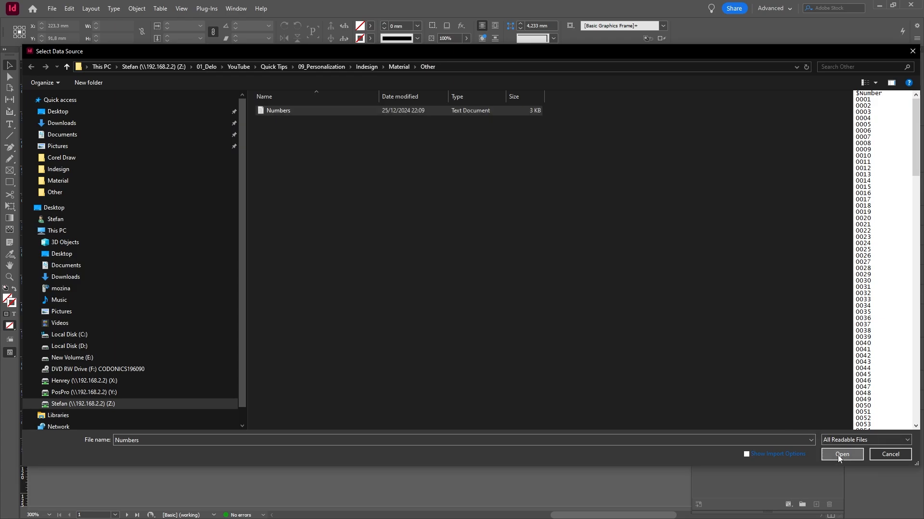
# Replace the 0001 placeholder text with the $Number data field
pyautogui.doubleClick(439, 296)
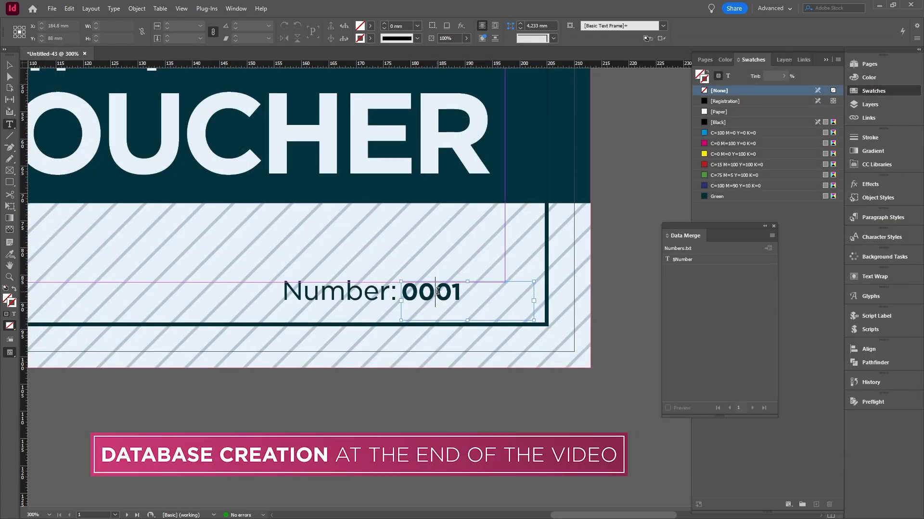
pyautogui.doubleClick(437, 291)
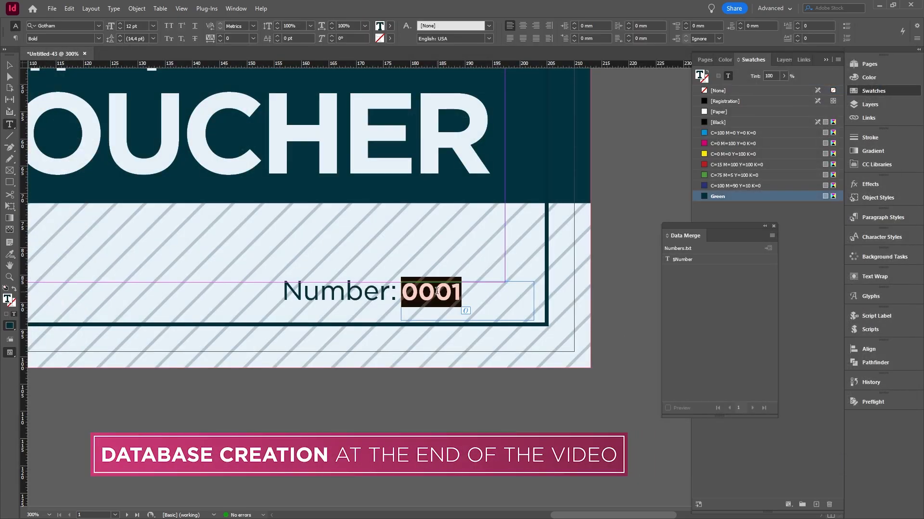
pyautogui.click(683, 260)
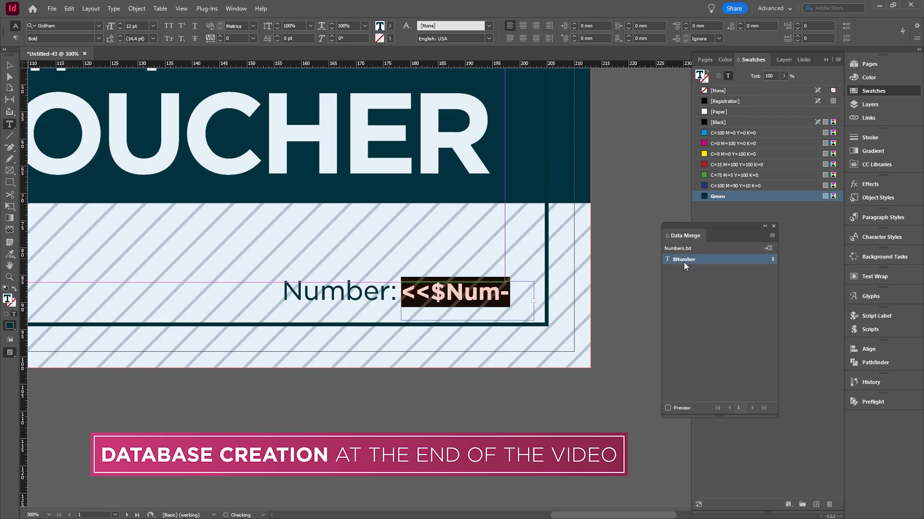
# Preview the merge data on the voucher, stepping forward and back through several records, and turn the preview off
pyautogui.click(668, 408)
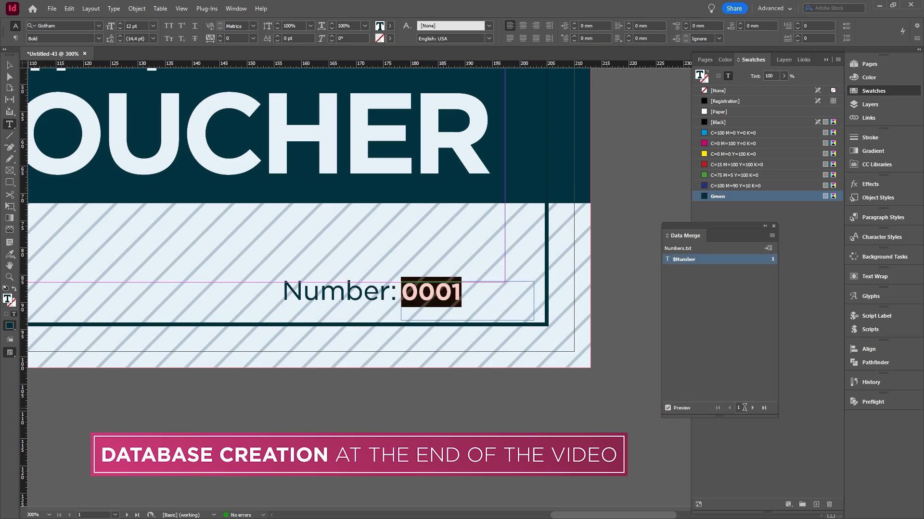
pyautogui.click(752, 408)
pyautogui.click(752, 408)
pyautogui.click(752, 409)
pyautogui.click(752, 408)
pyautogui.click(752, 408)
pyautogui.click(752, 408)
pyautogui.click(752, 409)
pyautogui.click(752, 408)
pyautogui.click(730, 409)
pyautogui.click(730, 408)
pyautogui.click(729, 408)
pyautogui.click(730, 409)
pyautogui.click(729, 409)
pyautogui.click(730, 408)
pyautogui.click(669, 408)
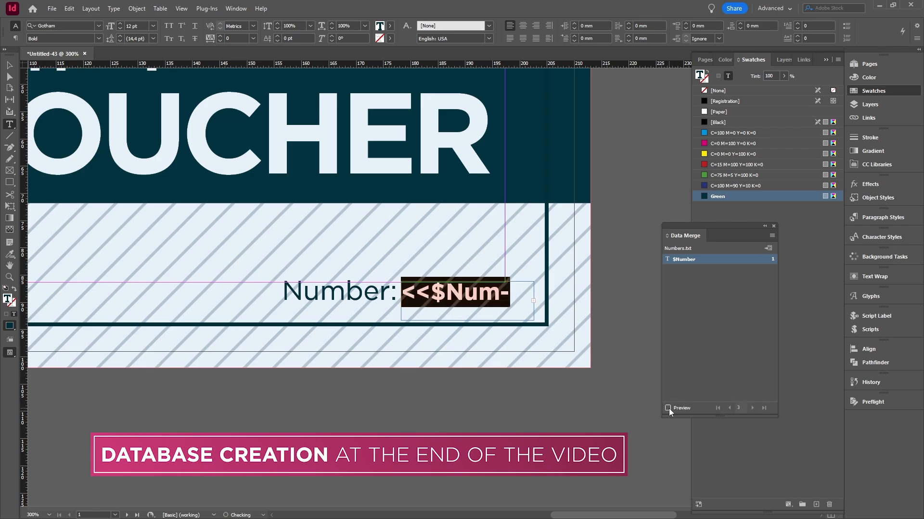
# Create a merged document from all records with a single record per page, and close the Data Merge panel
pyautogui.click(768, 249)
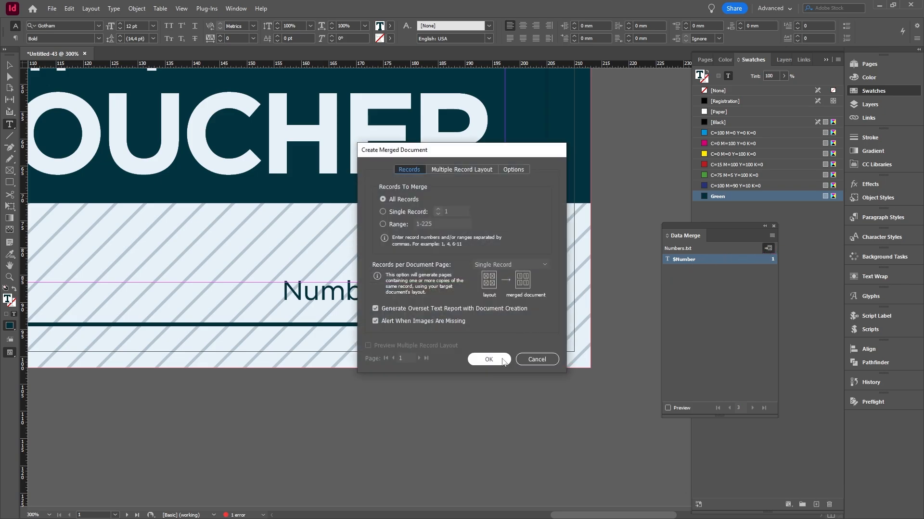
pyautogui.click(488, 360)
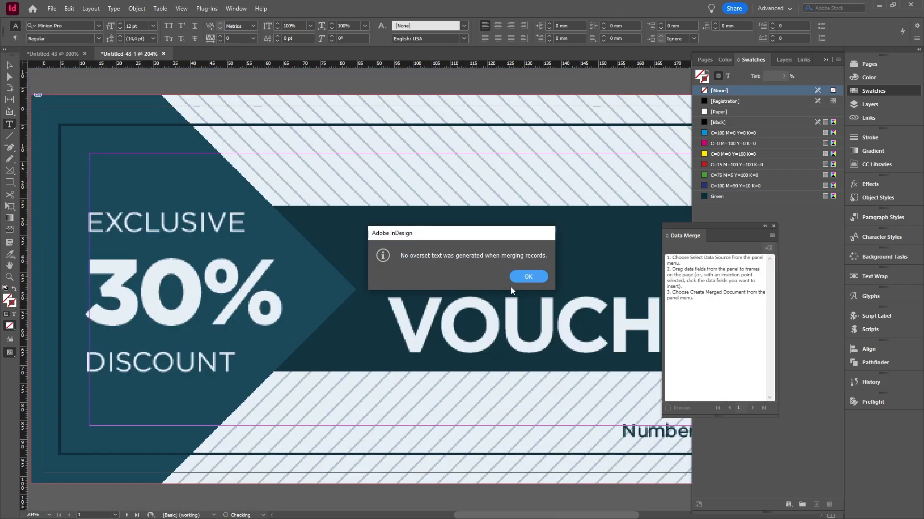
pyautogui.click(528, 277)
pyautogui.scroll(-1, 231, 236)
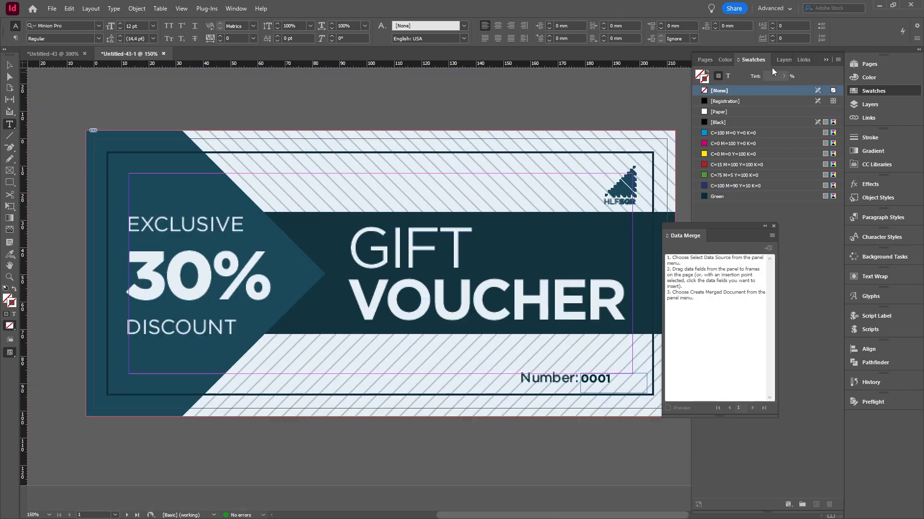
pyautogui.click(826, 60)
pyautogui.click(773, 226)
pyautogui.click(9, 65)
# Check the voucher numbers and alternating front and back pages through to the end of the merged document, and return to page 1
pyautogui.scroll(-15, 518, 205)
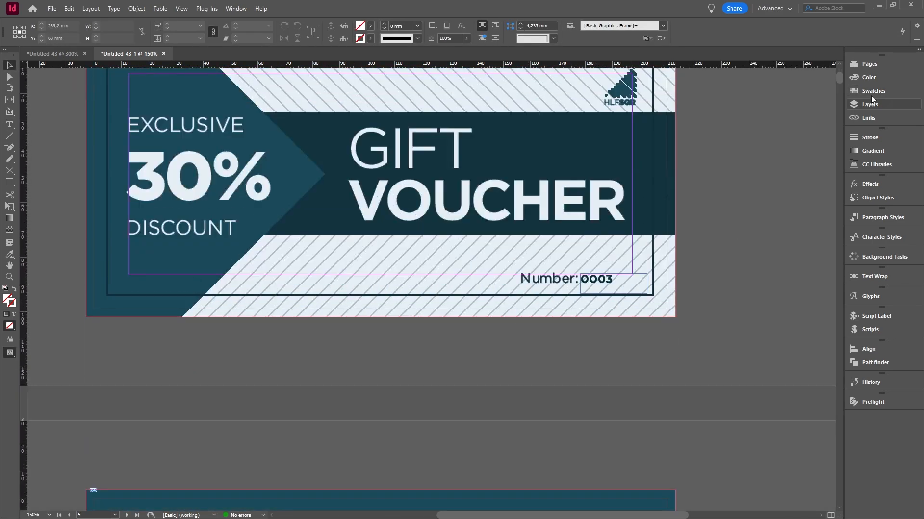
pyautogui.click(869, 64)
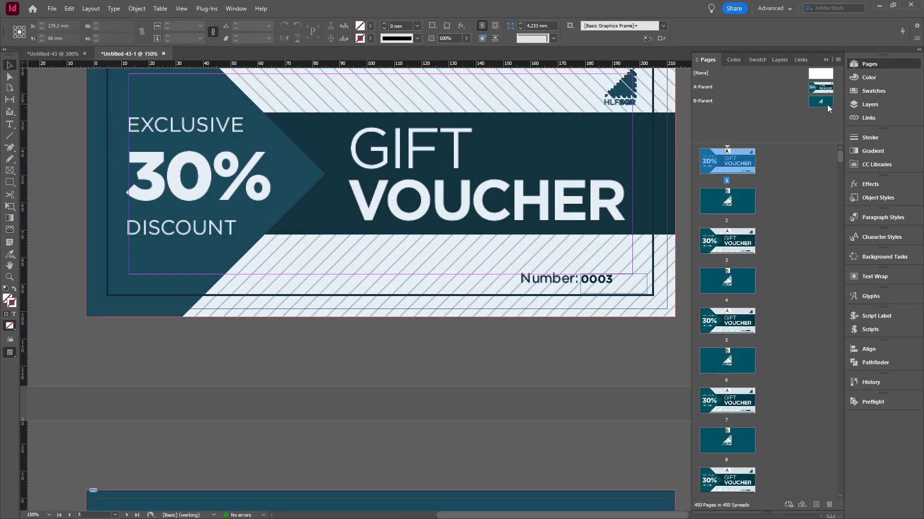
pyautogui.moveTo(839, 149); pyautogui.dragTo(840, 487)
pyautogui.doubleClick(736, 438)
pyautogui.scroll(-1, 524, 217)
pyautogui.scroll(-3, 525, 255)
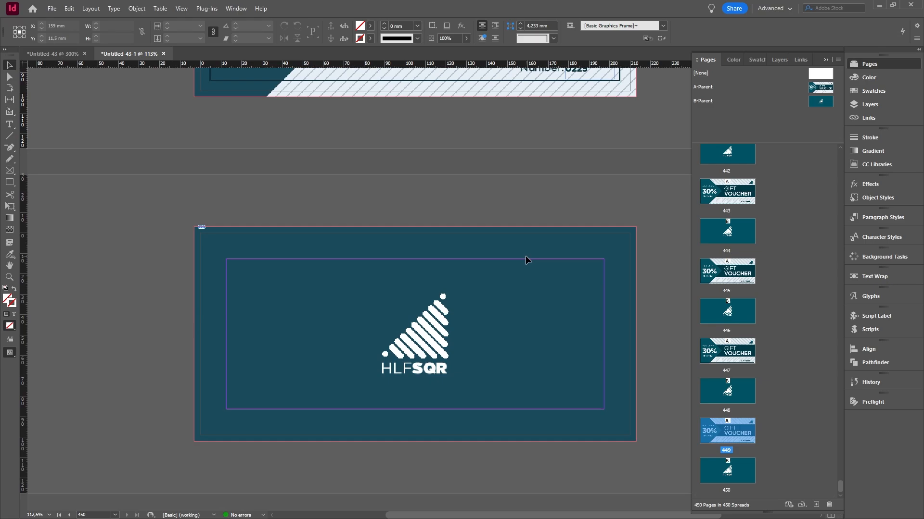
pyautogui.scroll(5, 526, 255)
pyautogui.moveTo(841, 487); pyautogui.dragTo(858, 125)
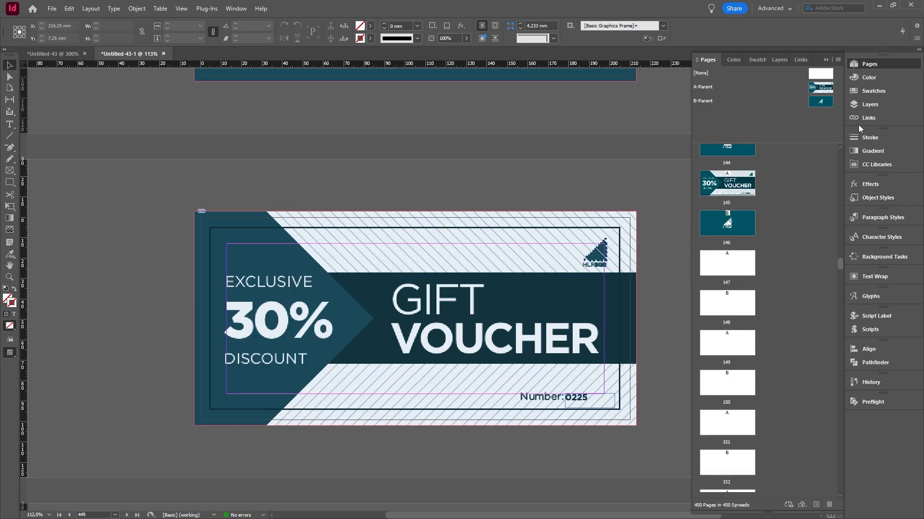
pyautogui.doubleClick(731, 163)
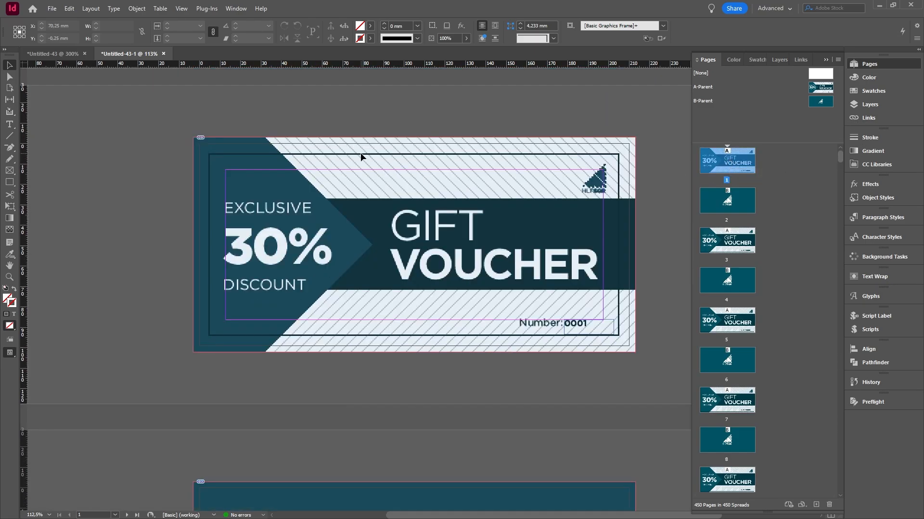
# Export the merged document as Adobe PDF (Print) with the file name GiftCoupon_210x99 in the Material folder
pyautogui.click(51, 9)
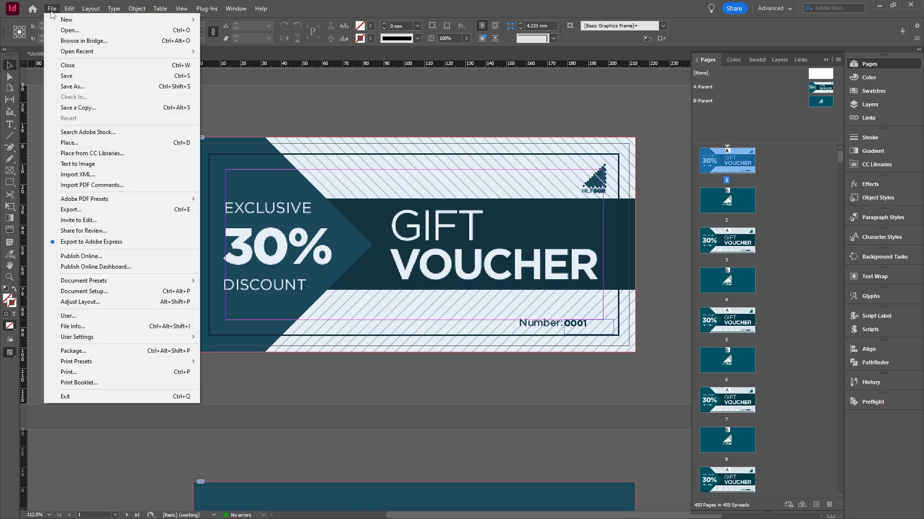
pyautogui.click(76, 211)
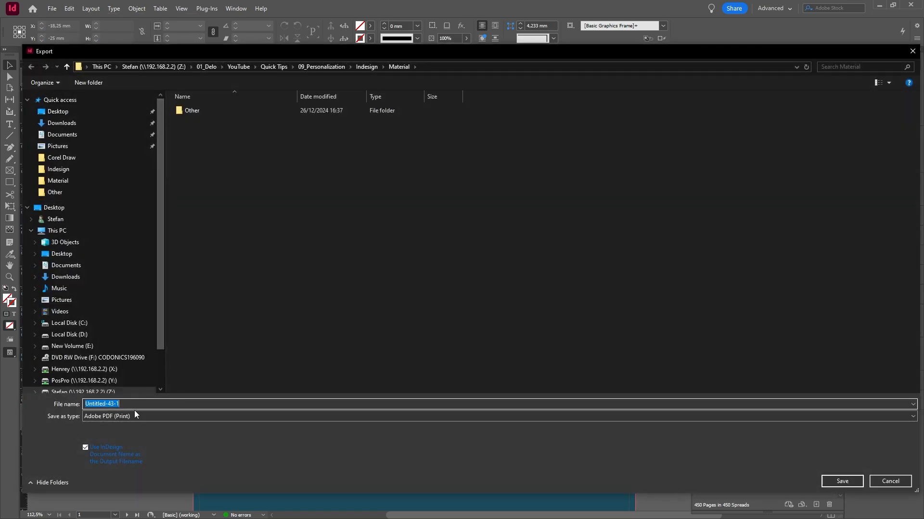
pyautogui.write('Gif')
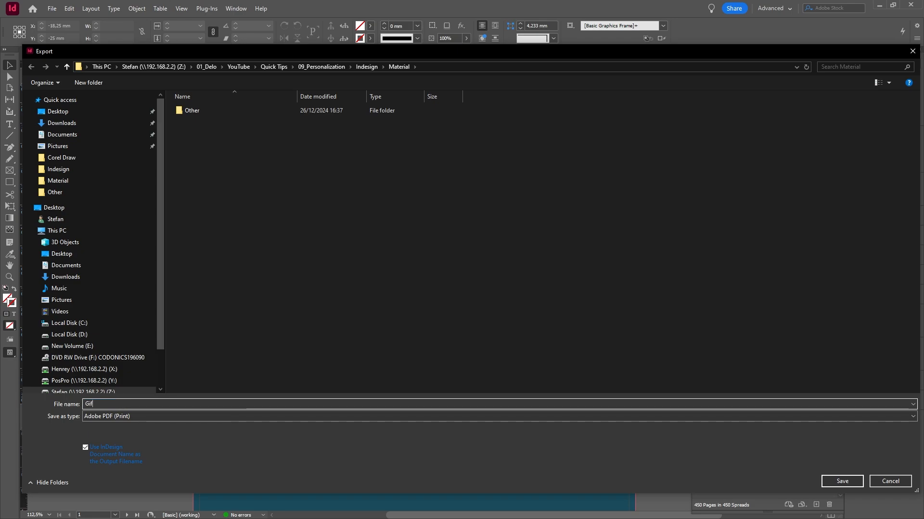
pyautogui.write('tCoupon_210x')
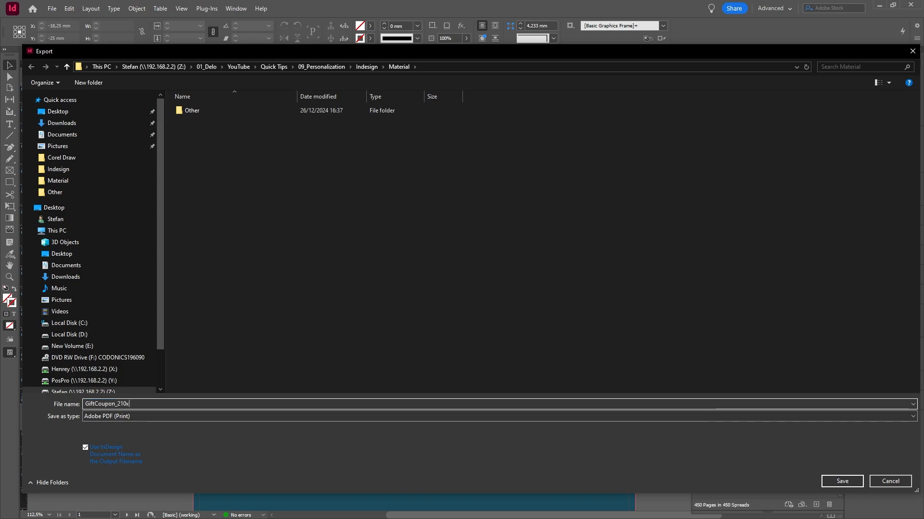
pyautogui.write('99mm_Press')
pyautogui.click(841, 482)
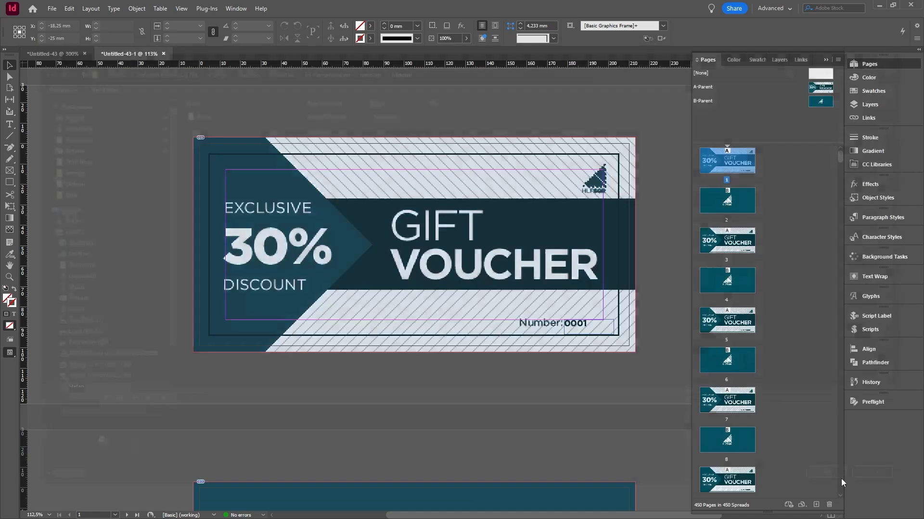
# Base the PDF export on the [Press Quality] preset with the PDF/X-4:2010 standard, and review the compression settings
pyautogui.click(423, 122)
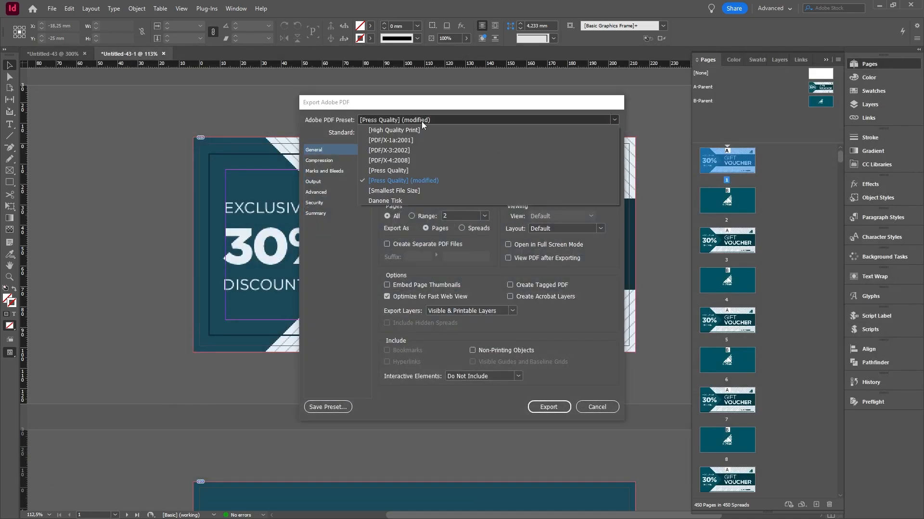
pyautogui.click(392, 171)
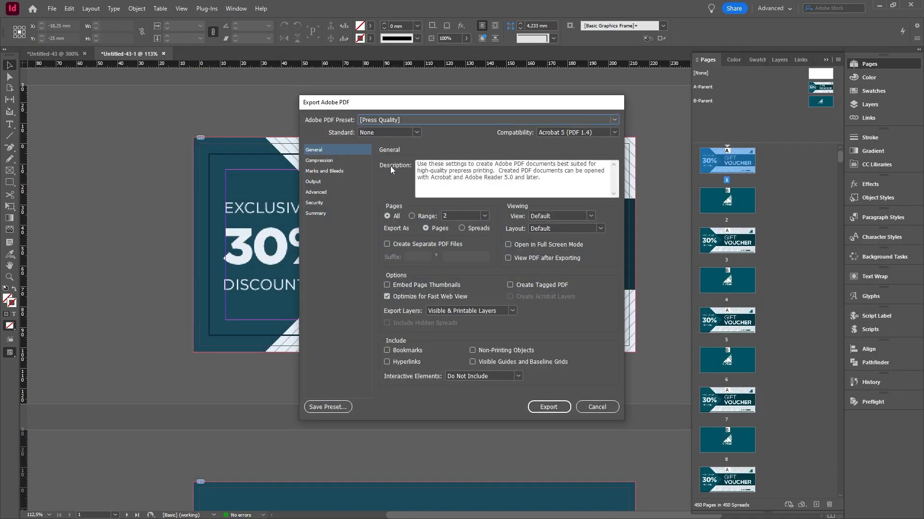
pyautogui.click(417, 133)
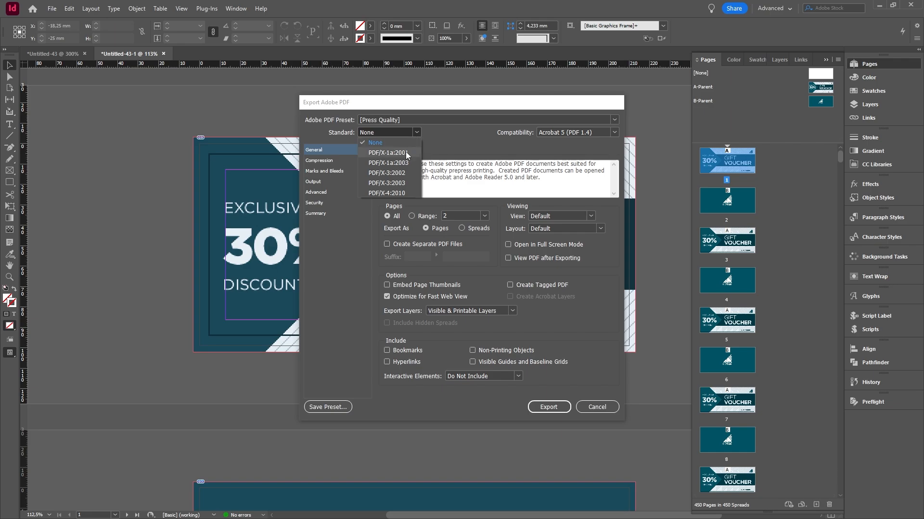
pyautogui.click(322, 162)
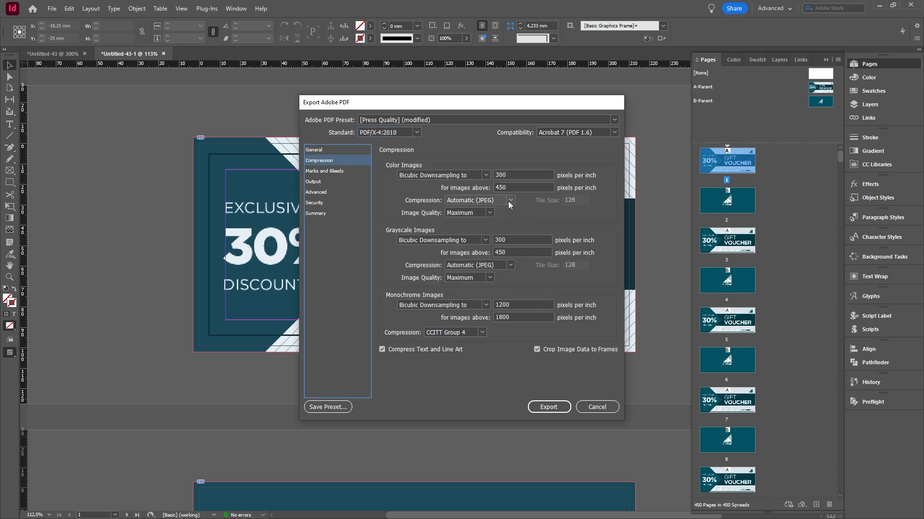
# Add crop marks to the PDF export and use the document bleed settings
pyautogui.click(340, 172)
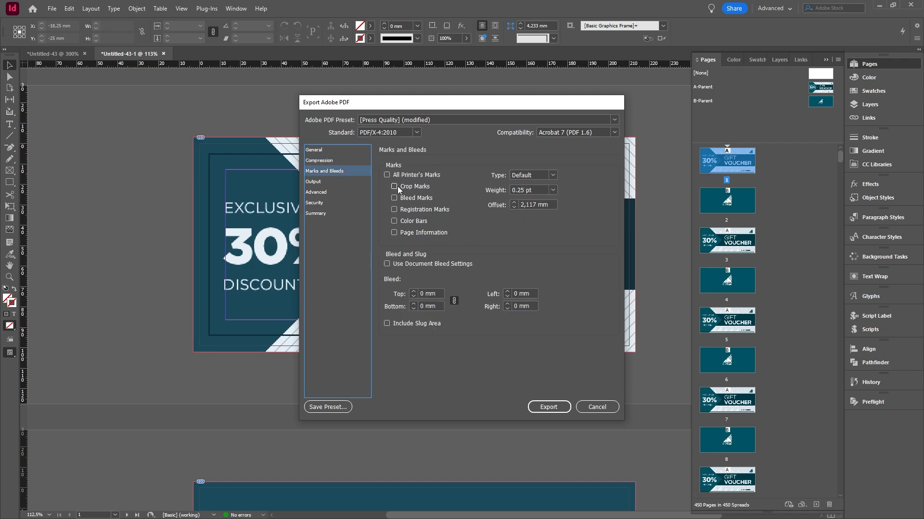
pyautogui.click(397, 188)
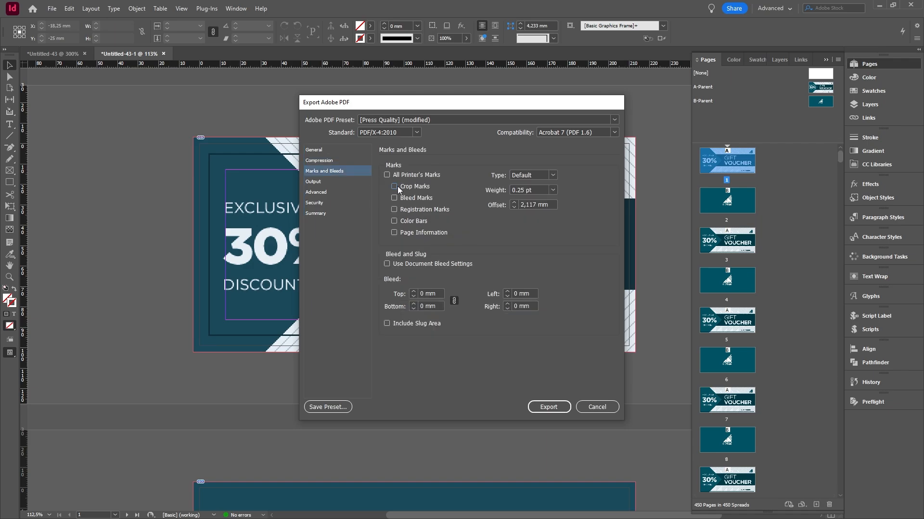
pyautogui.click(397, 266)
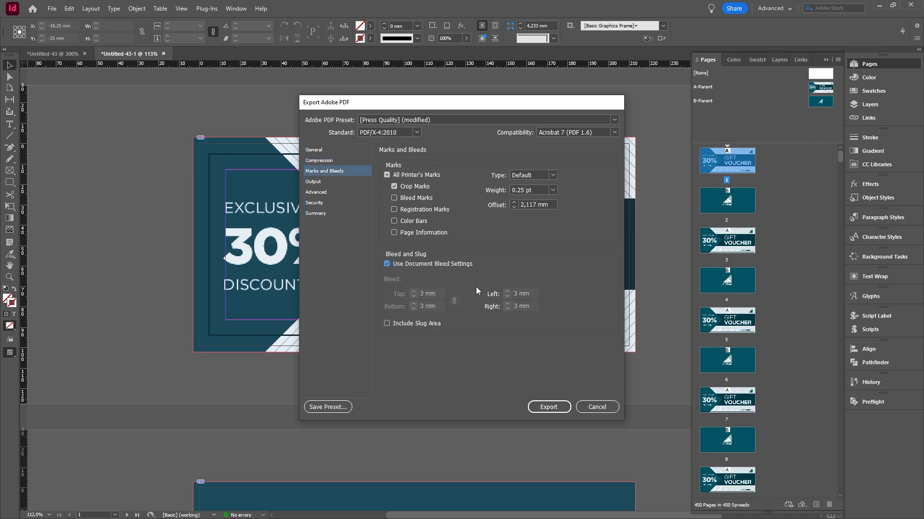
# Set colour output to Convert to Destination (Preserve Numbers) with Working CMYK - Coated FOGRA39 as destination, and export the PDF
pyautogui.click(330, 183)
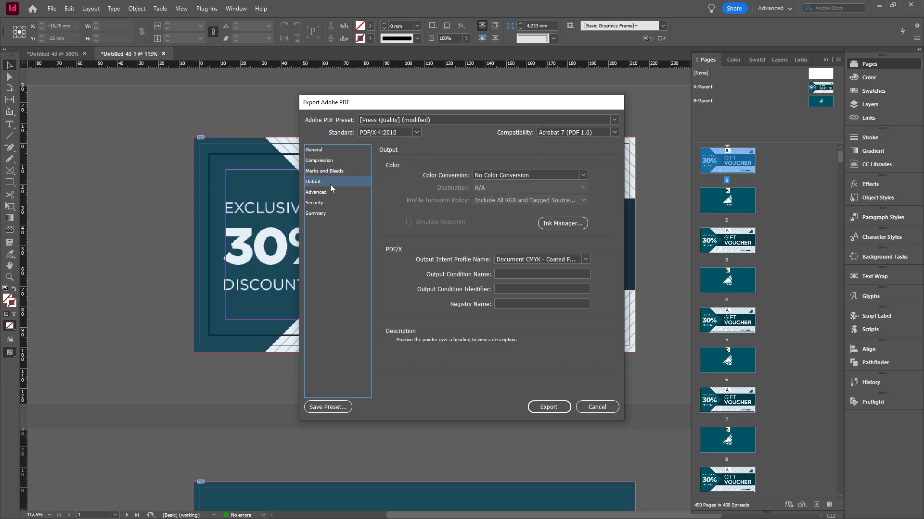
pyautogui.click(502, 174)
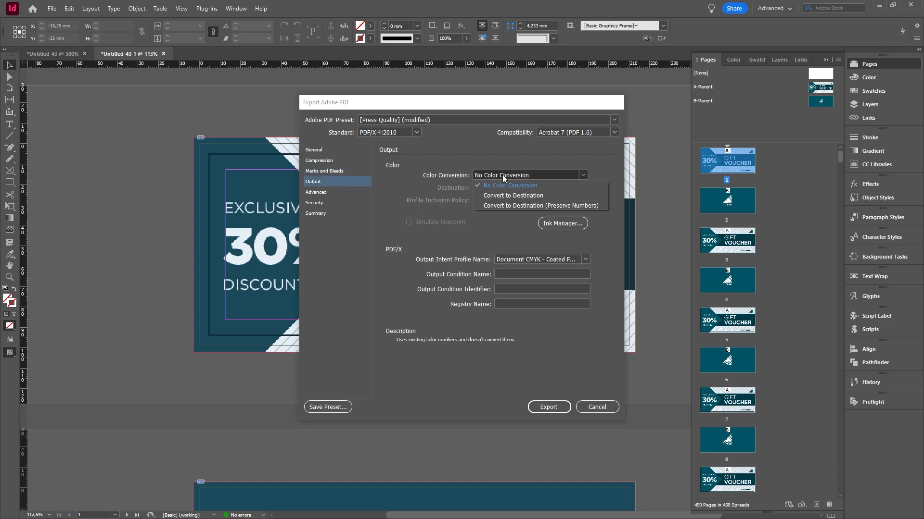
pyautogui.click(512, 205)
pyautogui.click(532, 189)
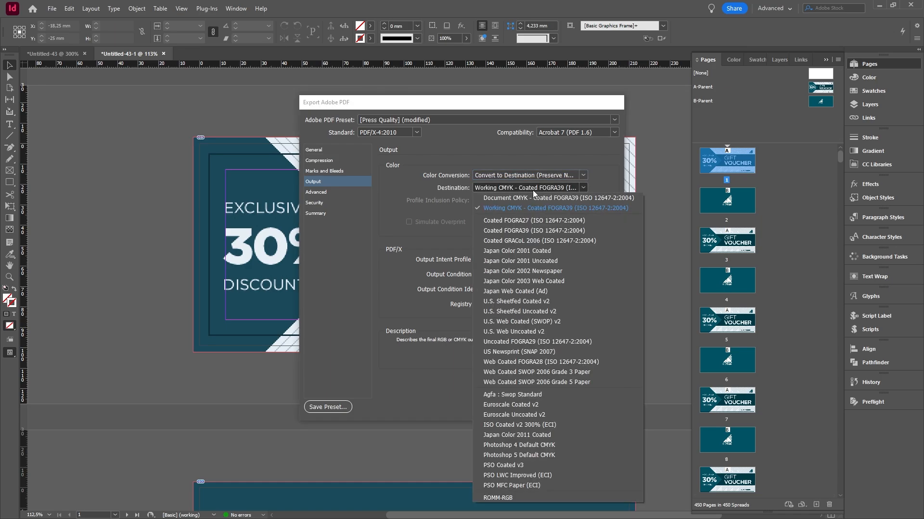
pyautogui.click(581, 209)
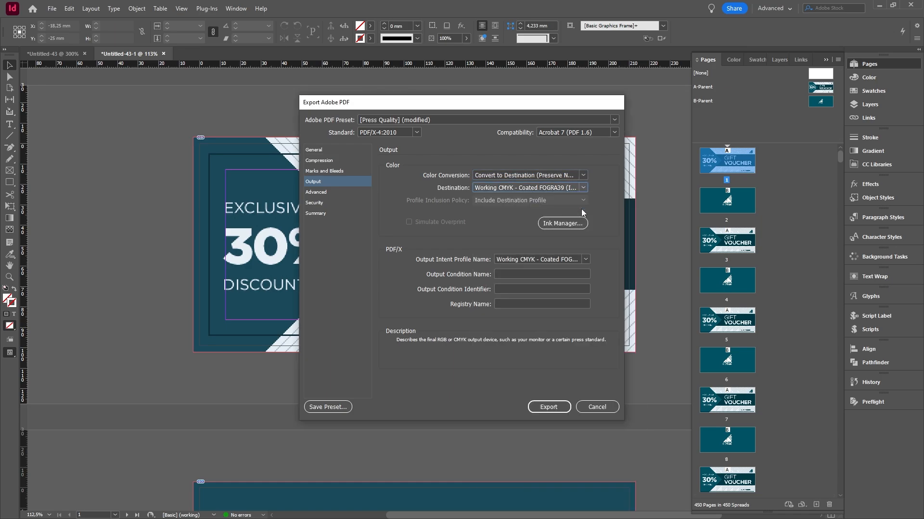
pyautogui.click(549, 407)
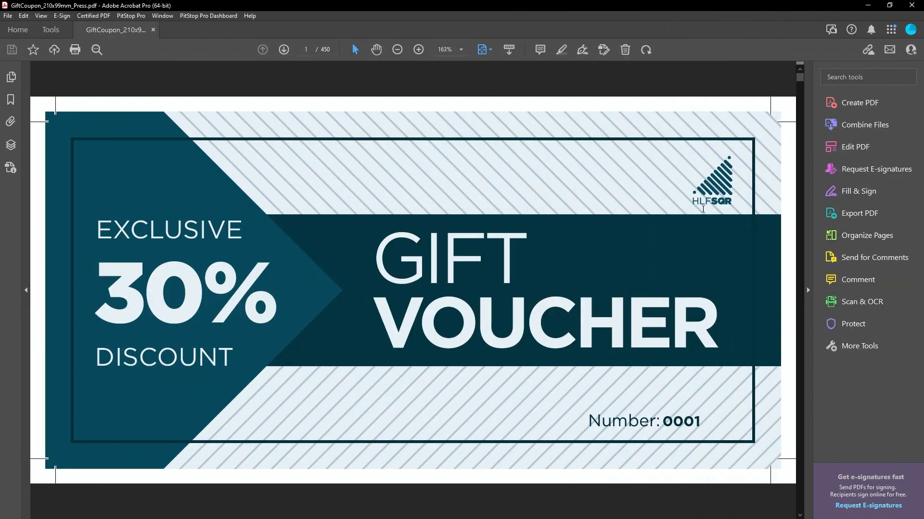
# Check the exported voucher PDF in Acrobat: view the first pages, the Organize Pages overview and the last vouchers, and scroll back to the start
pyautogui.scroll(-4, 683, 198)
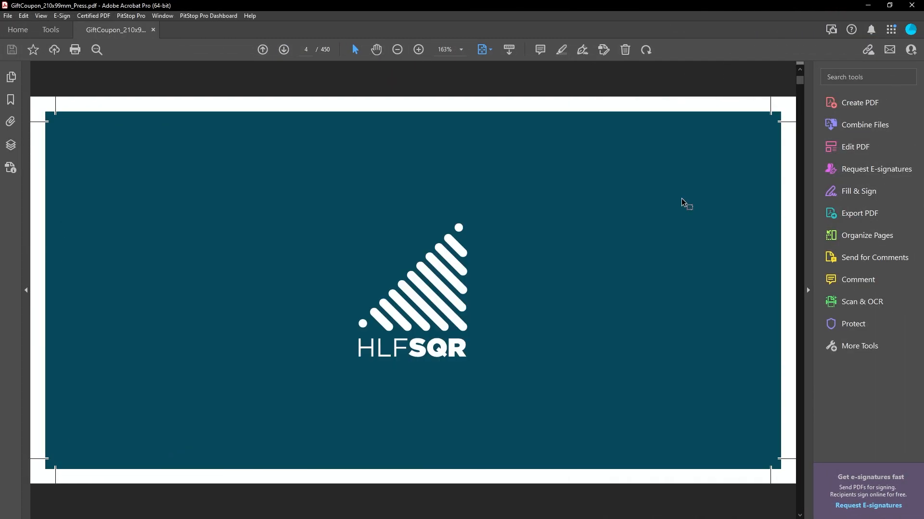
pyautogui.scroll(-4, 681, 198)
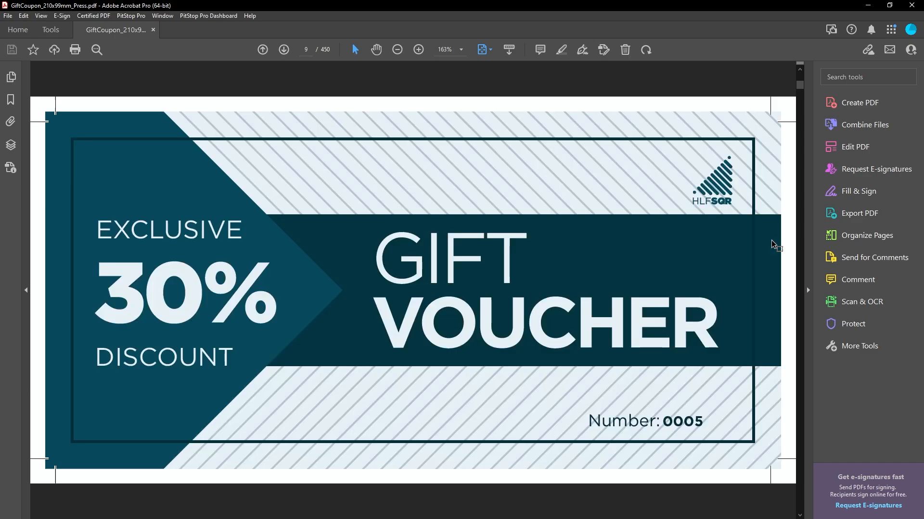
pyautogui.click(862, 236)
pyautogui.moveTo(897, 106); pyautogui.dragTo(897, 481)
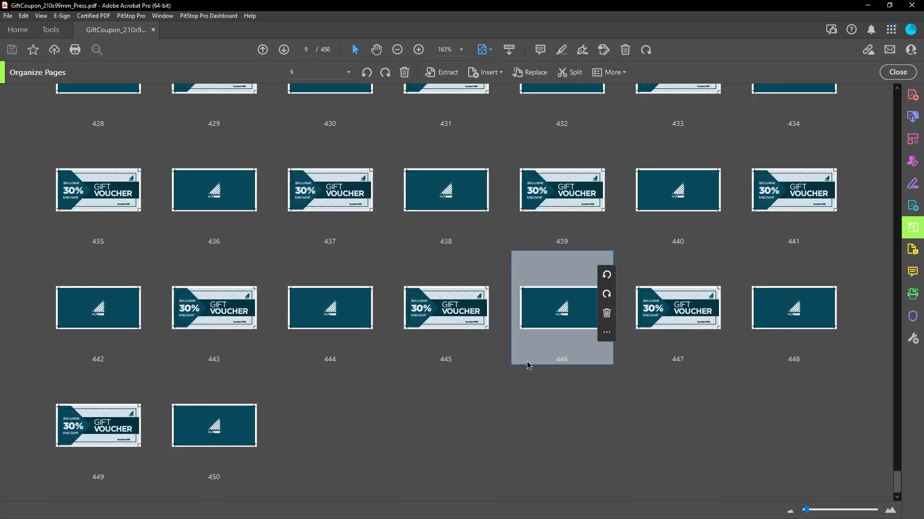
pyautogui.doubleClick(107, 435)
pyautogui.scroll(4, 637, 319)
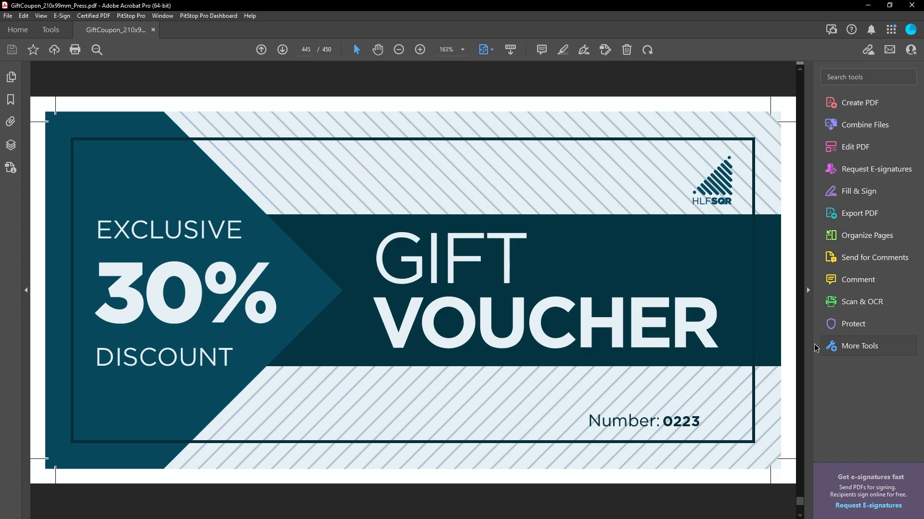
pyautogui.moveTo(800, 502); pyautogui.dragTo(794, 70)
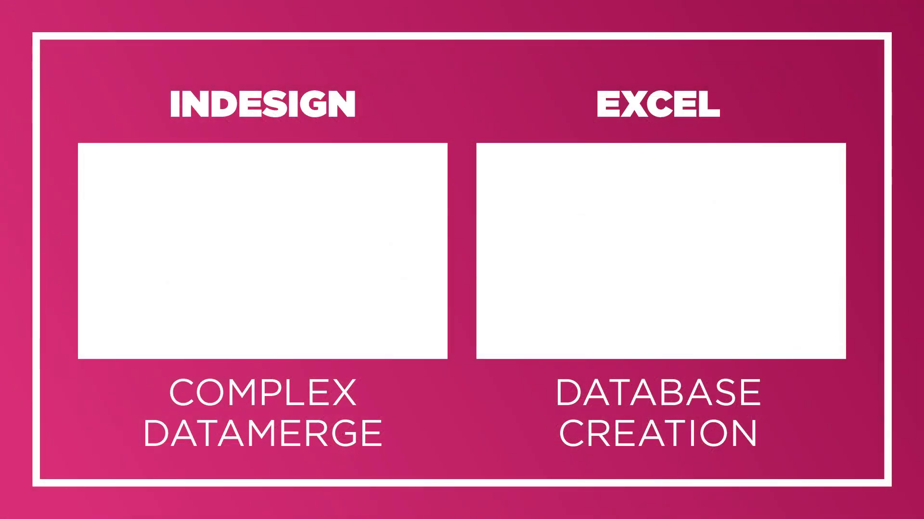